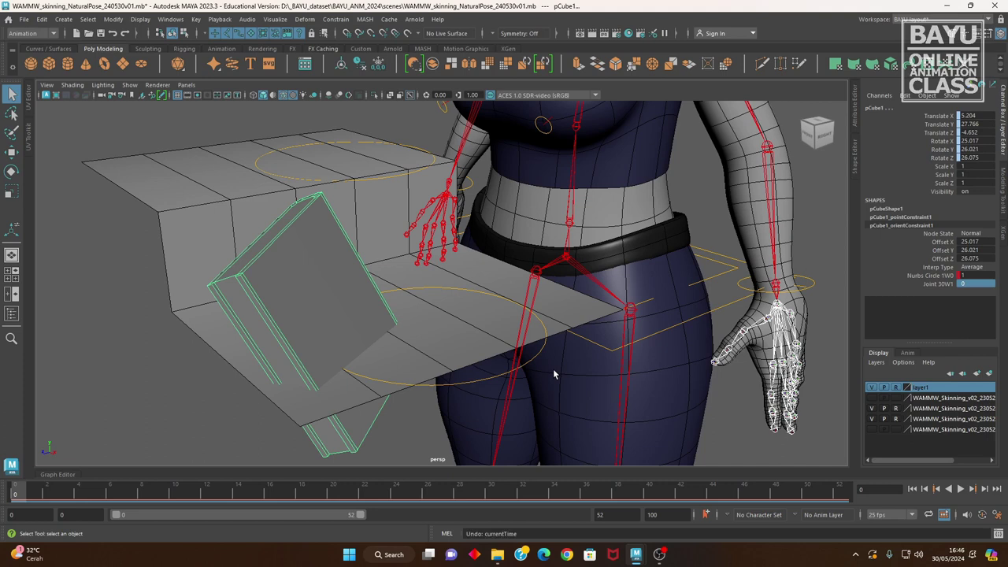
Go to frame 20 and play back the animation to review the hand holding the book.
key(alt+v)
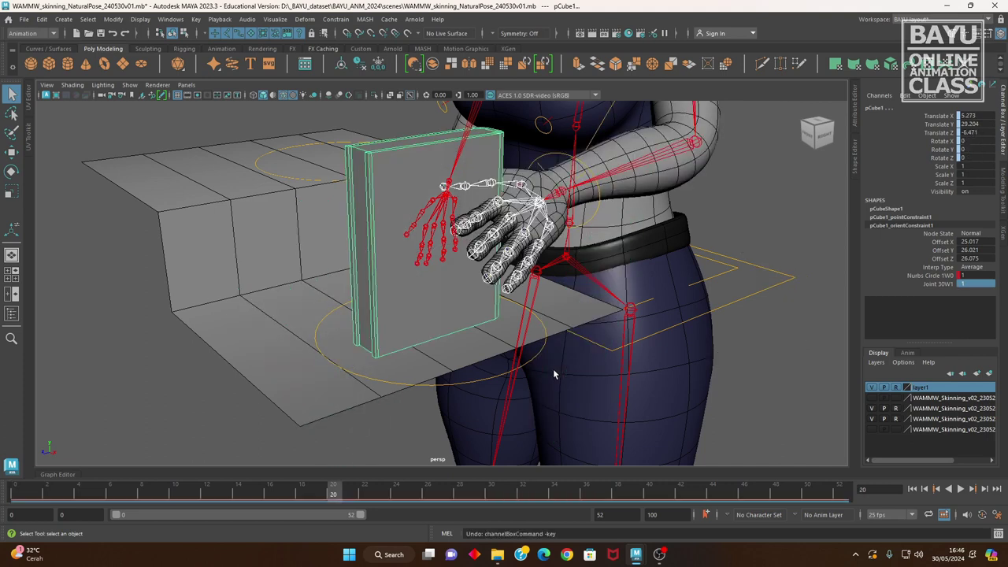
mouse_move(598, 370)
alt+middle_down()
mouse_move(517, 370)
mouse_move(535, 372)
alt+middle_up()
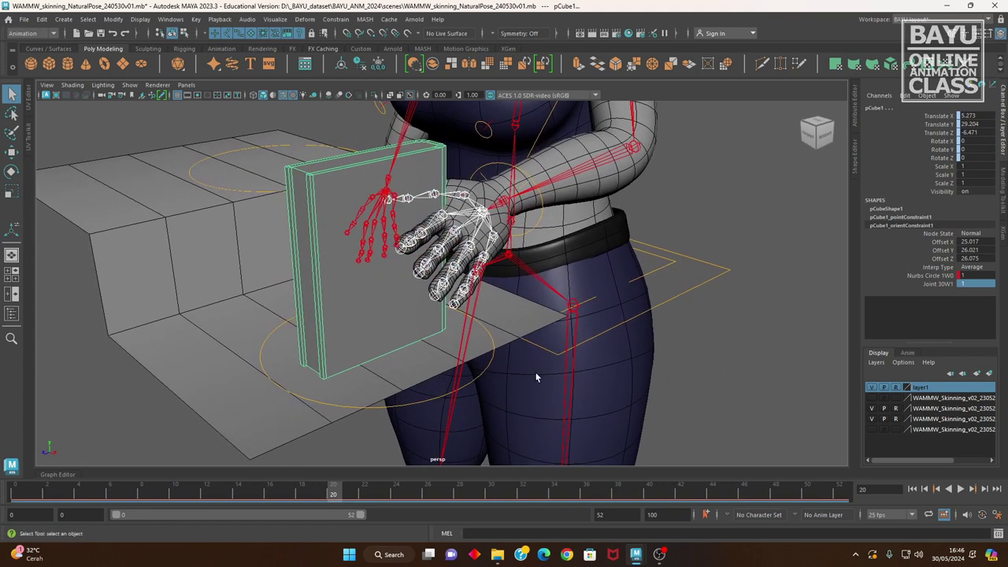
key(alt+v)
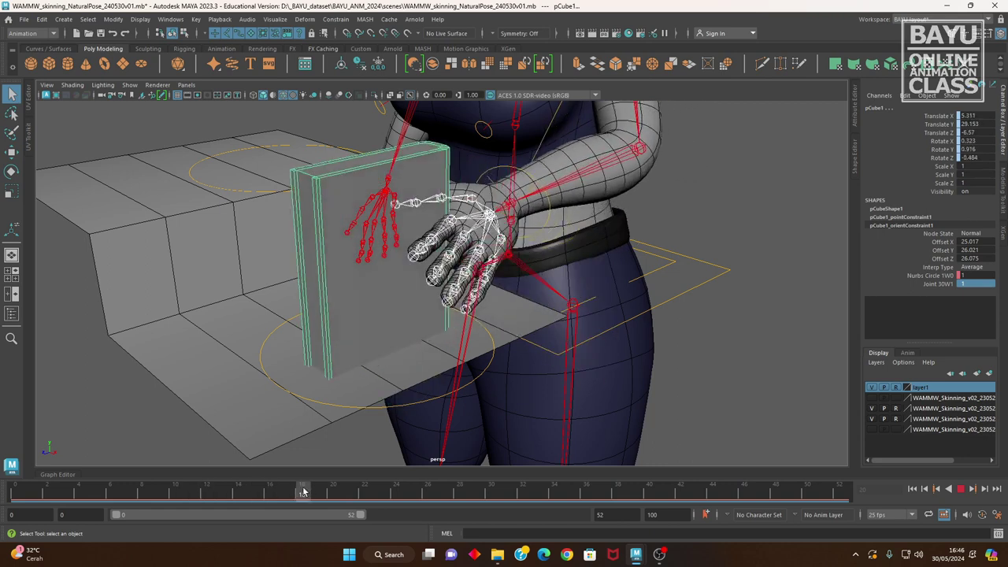
key(alt+v)
key(ctrl+z)
key(ctrl+z)
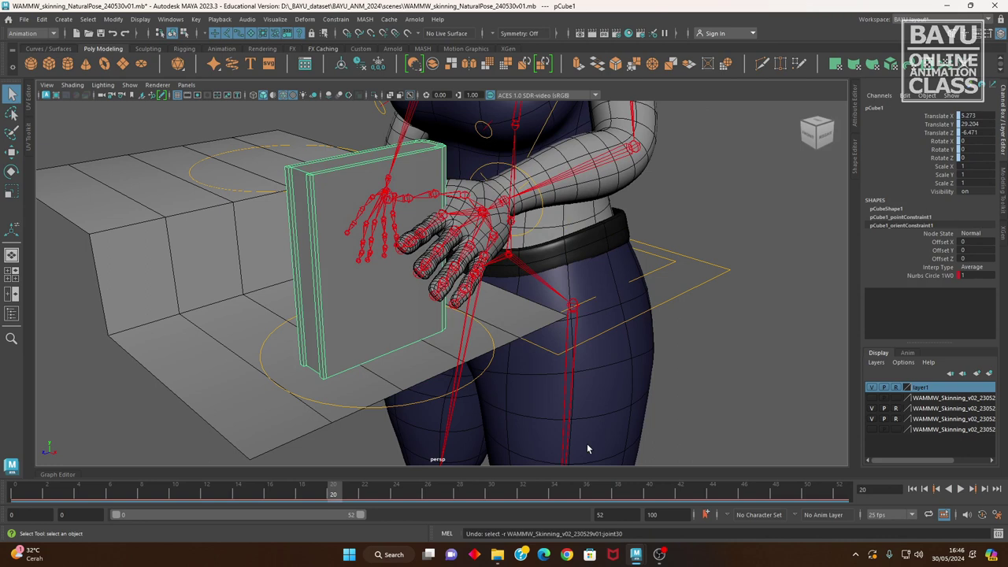
Key the orient constraint's Nurbs Circle 1W0 weight at frame 0, then return to frame 20.
drag(335, 494, 3, 471)
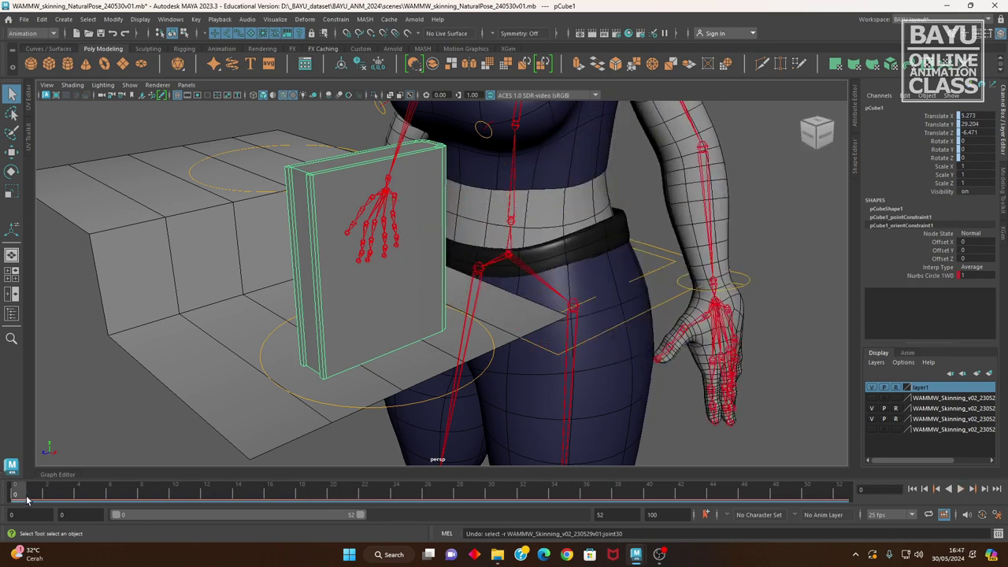
right_click(917, 276)
click(908, 22)
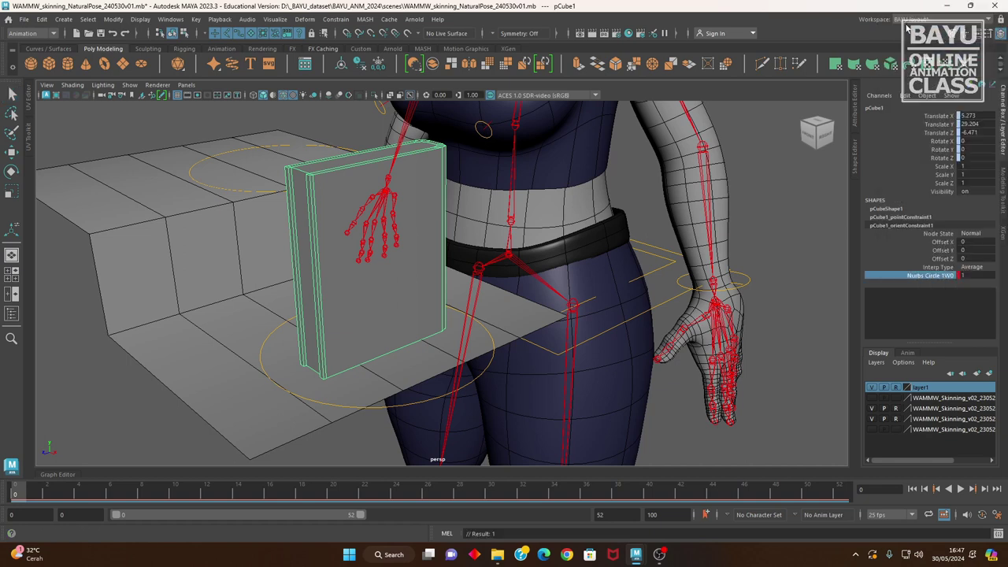
drag(324, 498, 329, 498)
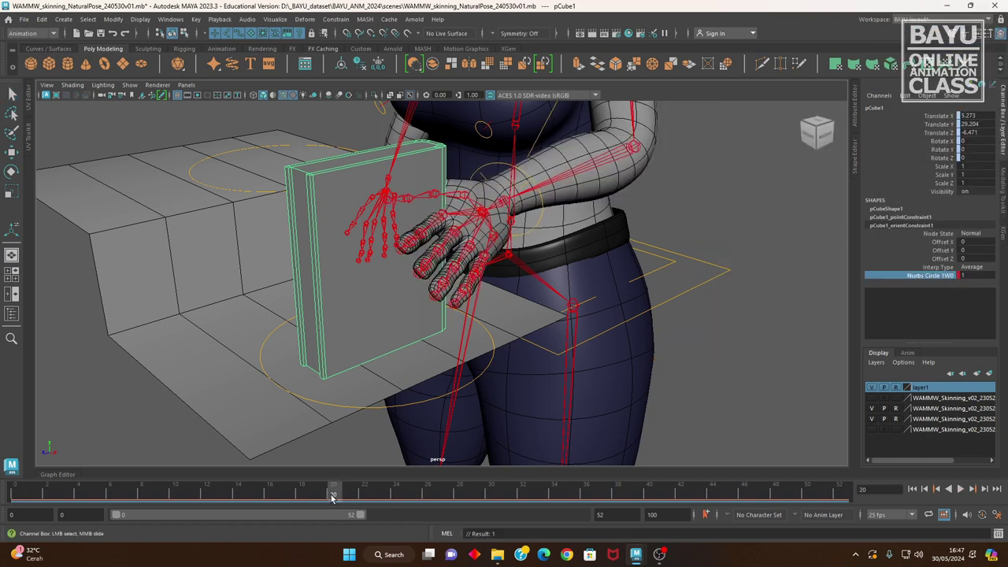
Key the point constraint's Nurbs Circle 1W0 weight at frame 20.
right_click(935, 277)
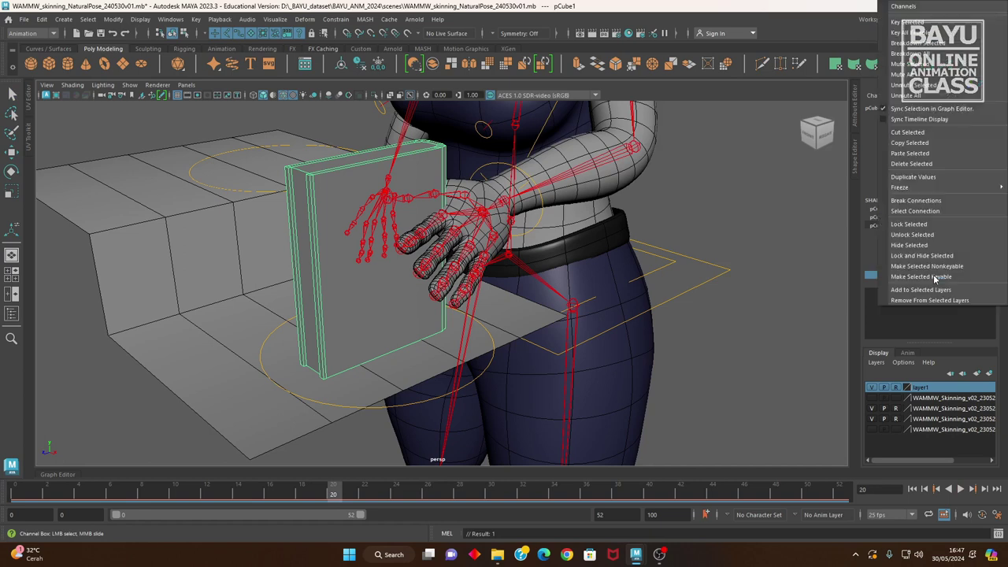
click(925, 25)
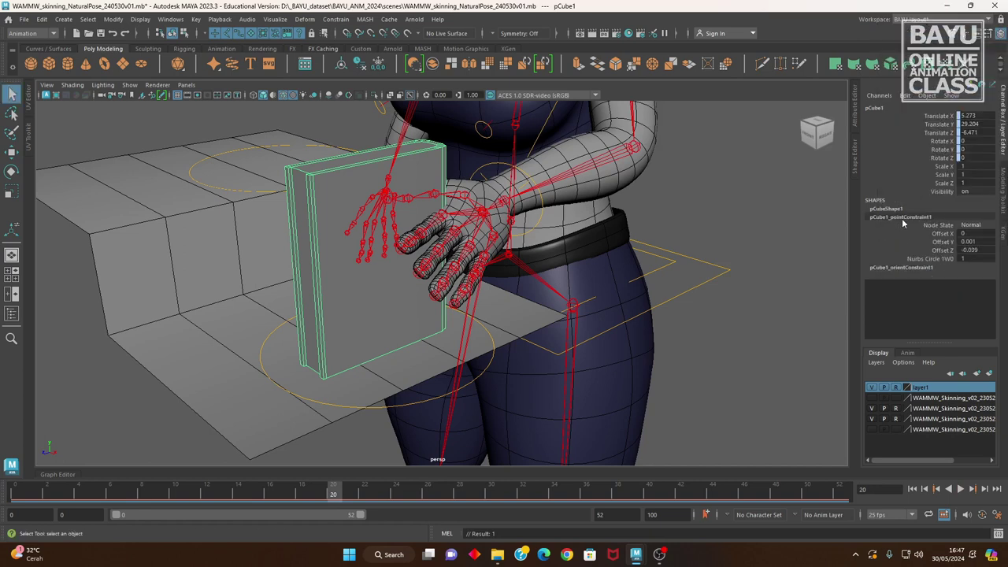
click(913, 260)
right_click(913, 259)
click(912, 281)
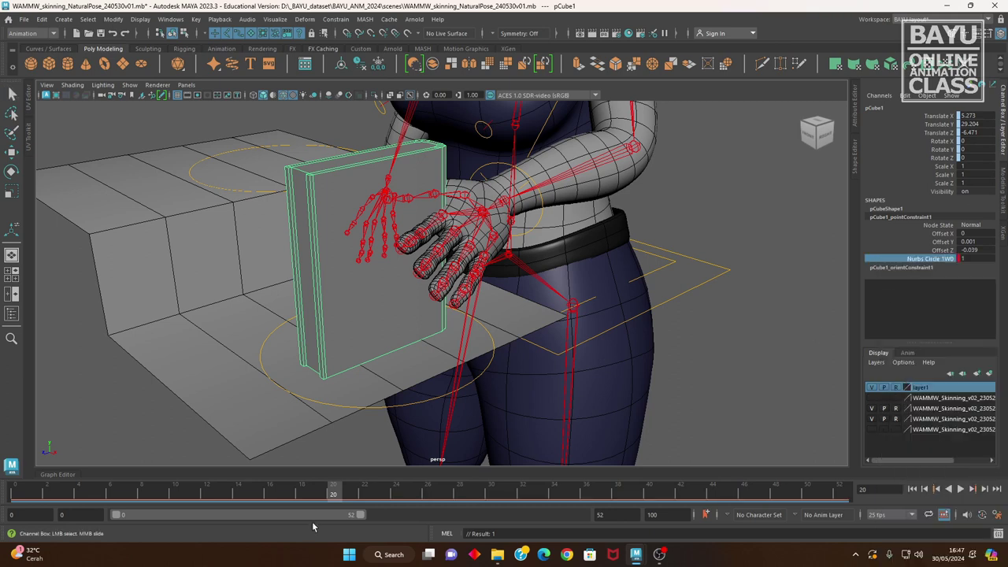
Key the same Nurbs Circle 1W0 weight at frame 0, then return to frame 20.
drag(333, 498, 14, 497)
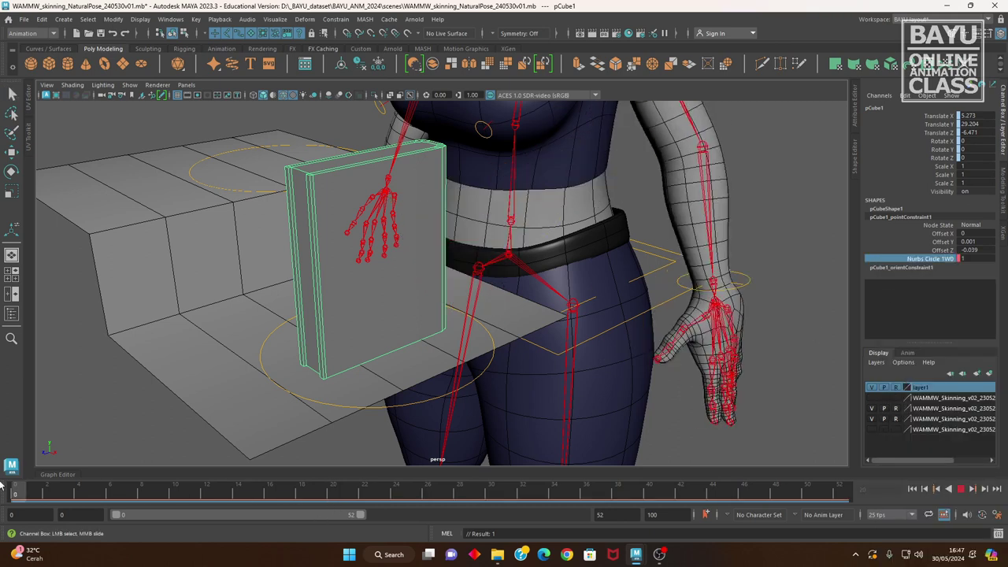
right_click(939, 261)
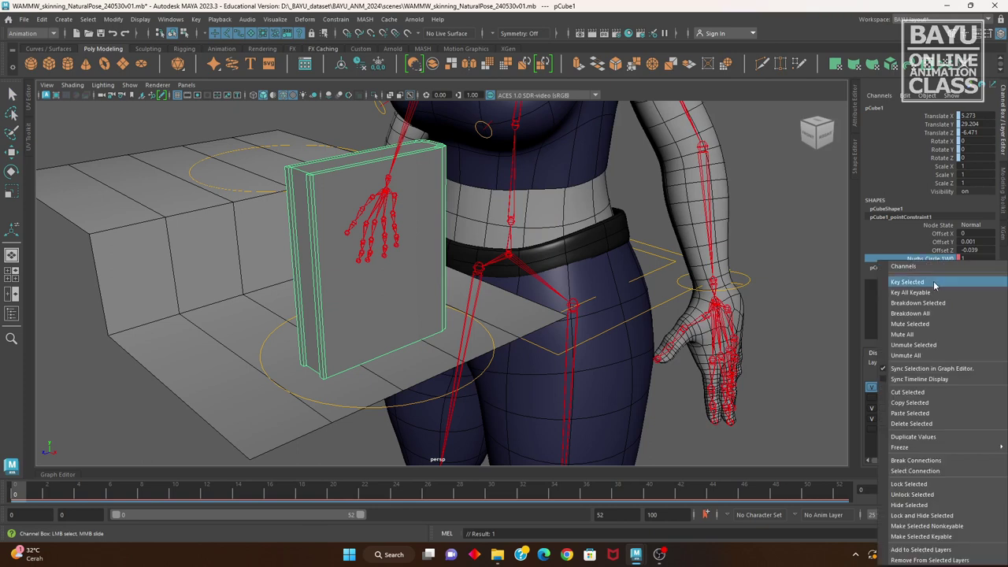
click(907, 281)
drag(14, 497, 332, 497)
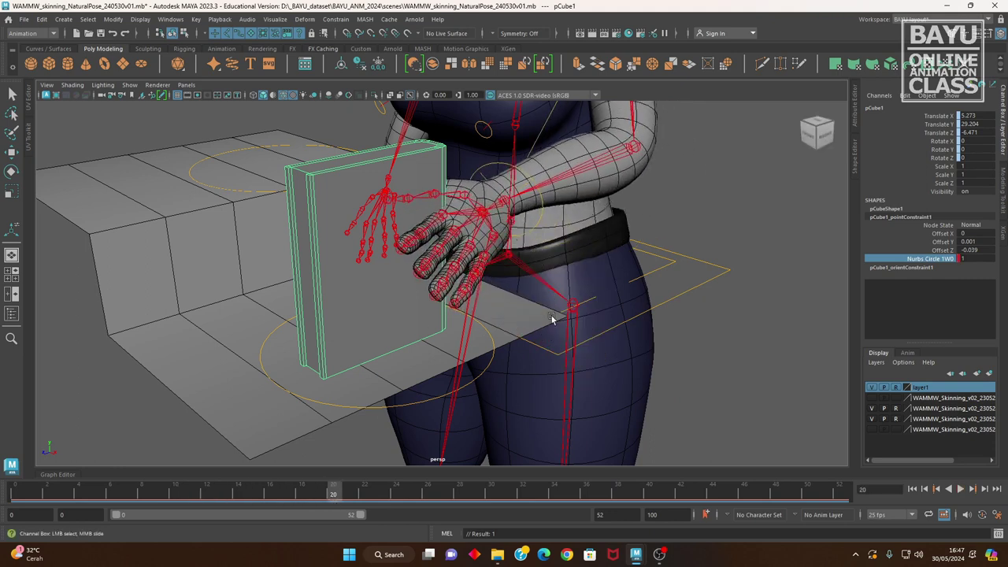
mouse_move(462, 331)
alt+mouse_down()
mouse_move(499, 352)
mouse_move(689, 395)
alt+mouse_up()
Point-constrain the book cube to the hand joint with weight 0.
click(695, 403)
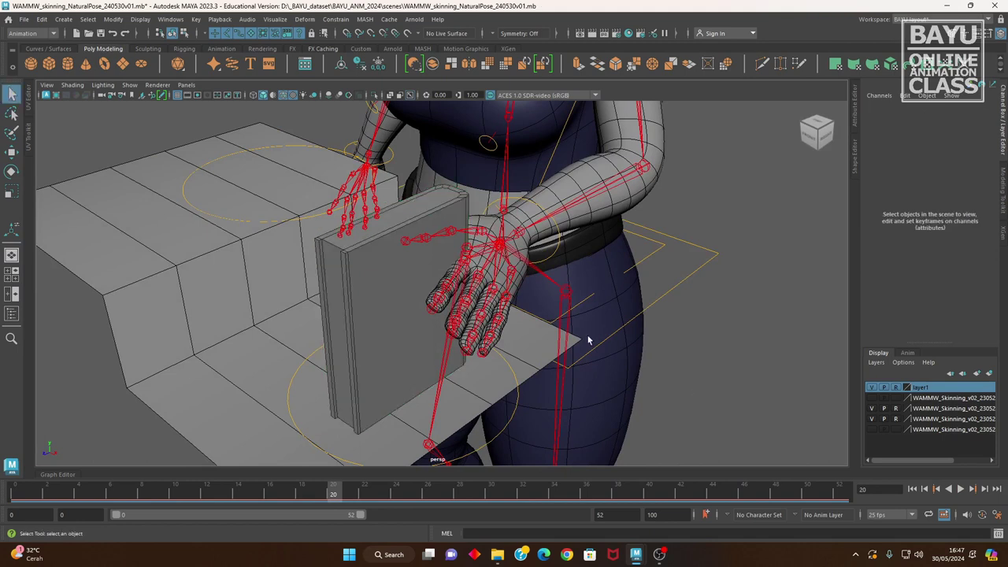
click(501, 264)
click(385, 359)
mouse_move(385, 359)
alt+mouse_down()
mouse_move(511, 378)
mouse_move(540, 305)
alt+mouse_up()
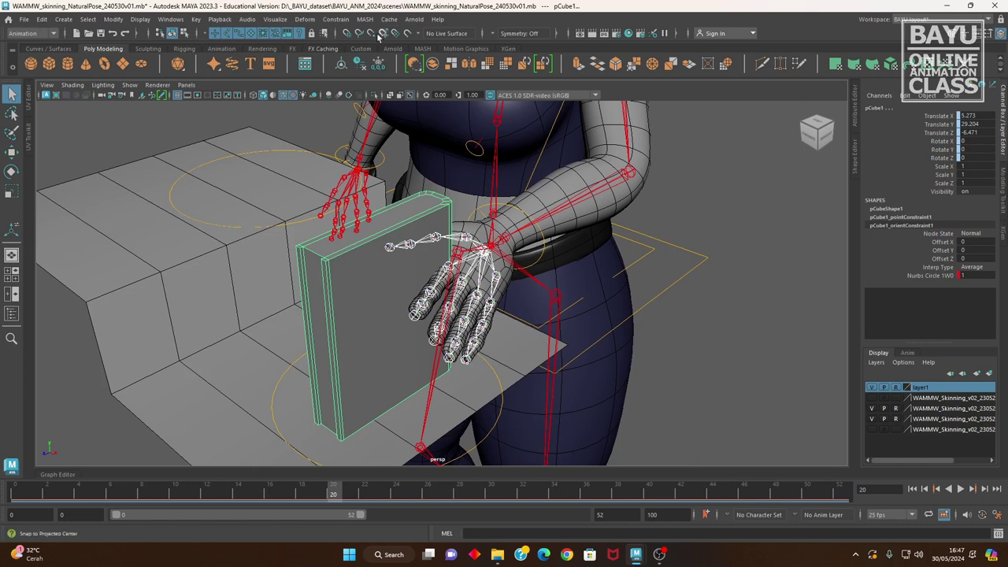
click(339, 20)
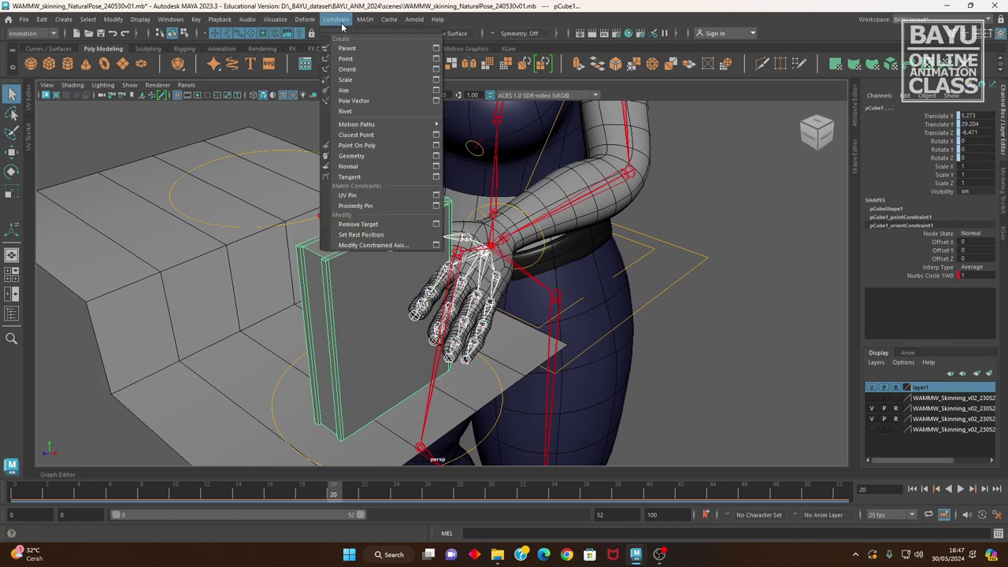
click(436, 58)
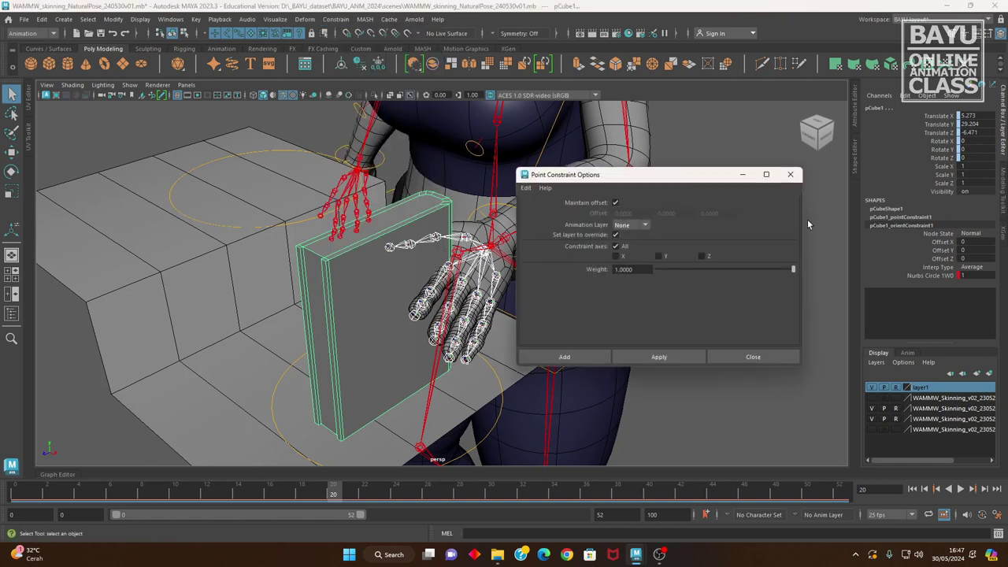
drag(792, 269, 656, 269)
click(686, 358)
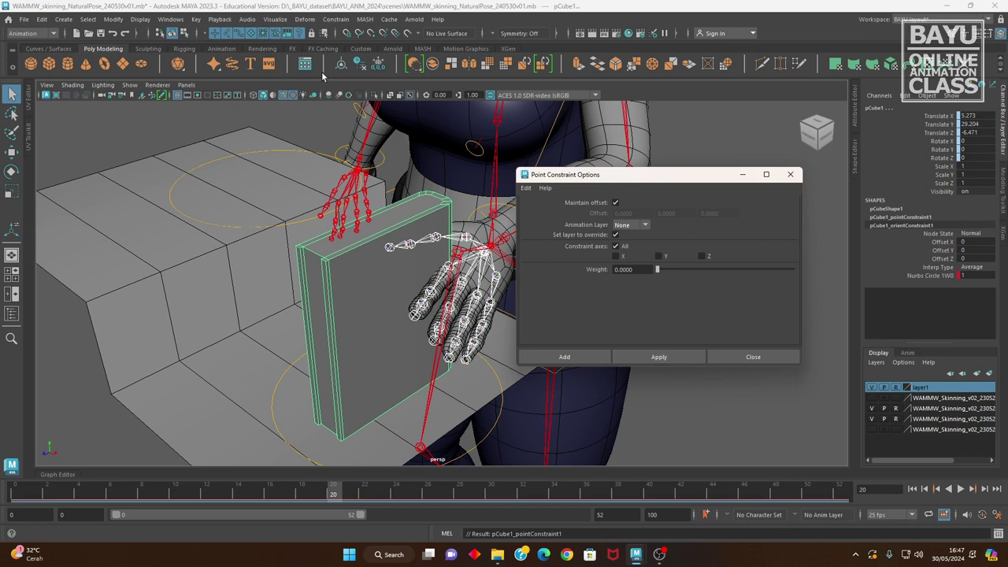
Orient-constrain the book cube to the hand joint with weight 0.
click(335, 19)
click(435, 70)
click(660, 358)
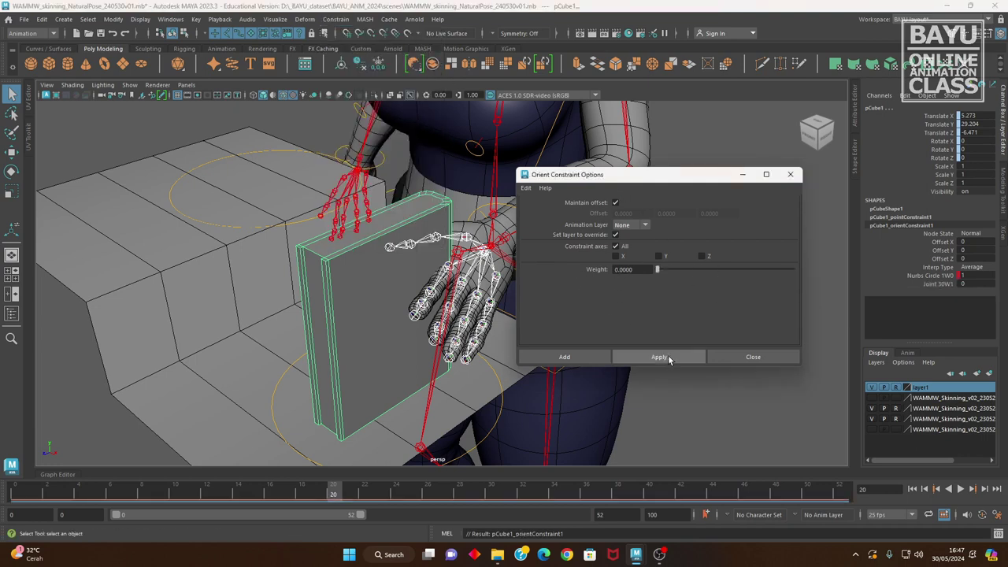
click(753, 357)
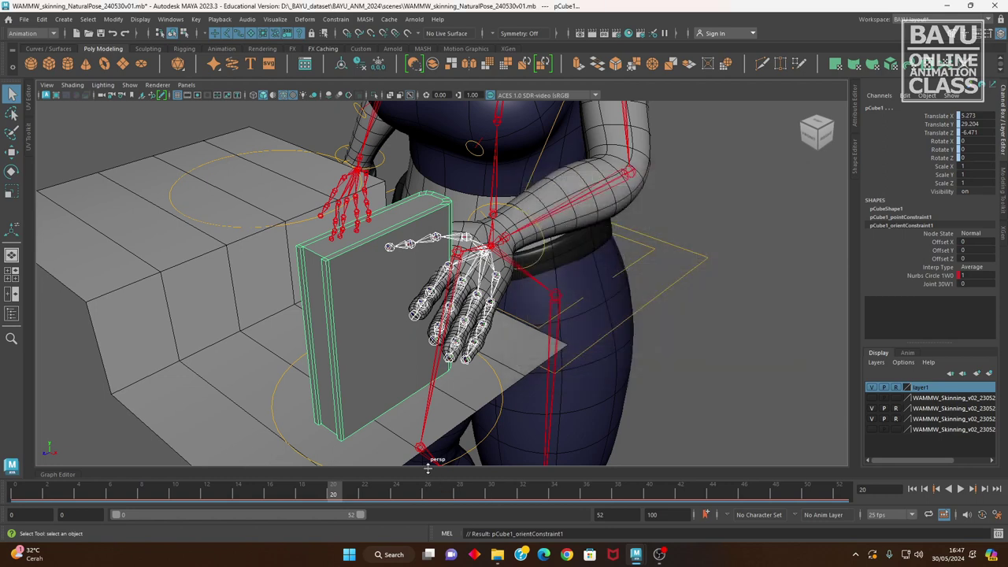
Key the Joint 30W1 weight at 0 on the orient and point constraints.
click(933, 285)
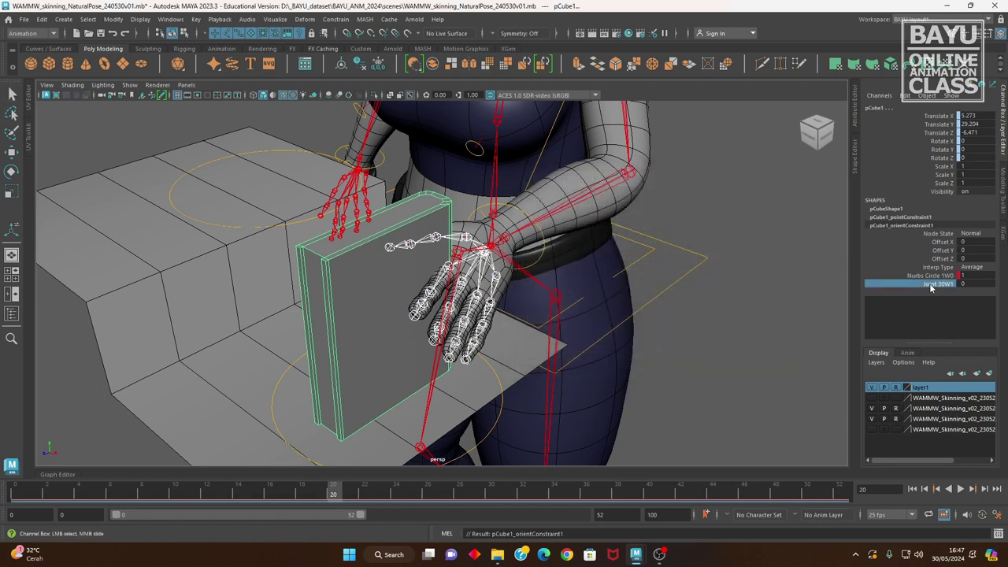
right_click(933, 286)
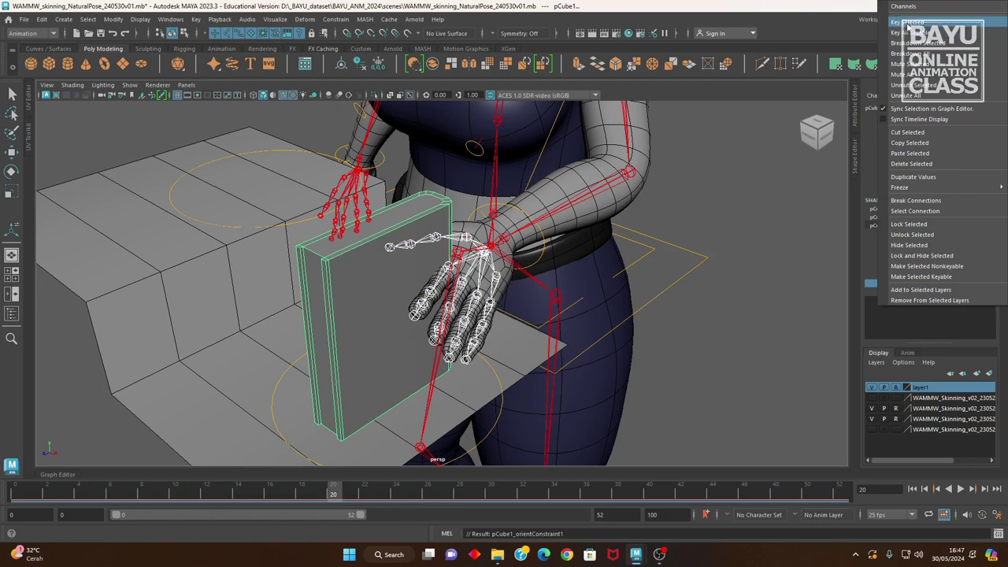
click(908, 32)
click(903, 220)
click(937, 267)
right_click(937, 267)
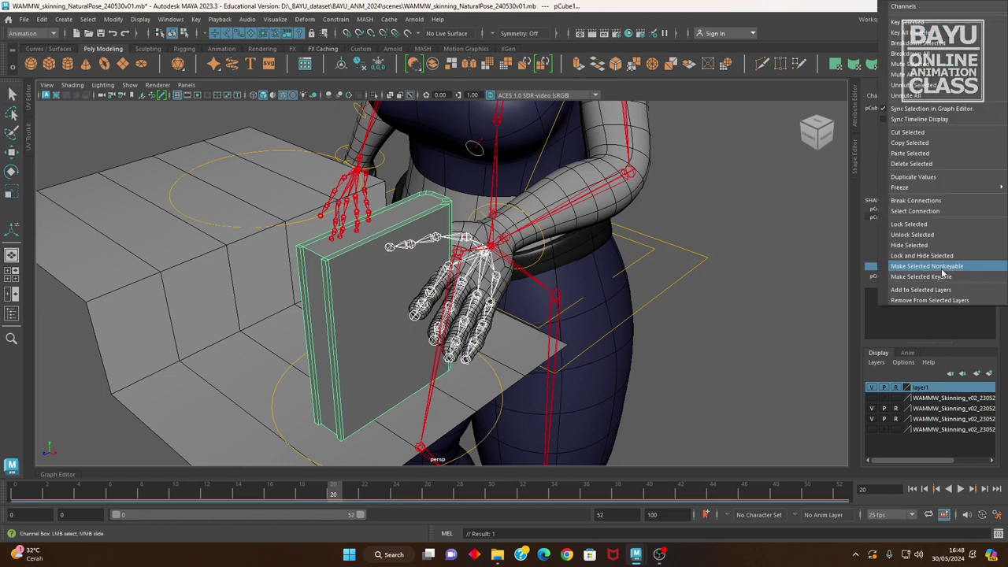
click(910, 23)
Play back and check the book at frames 20 and 21.
key(alt+v)
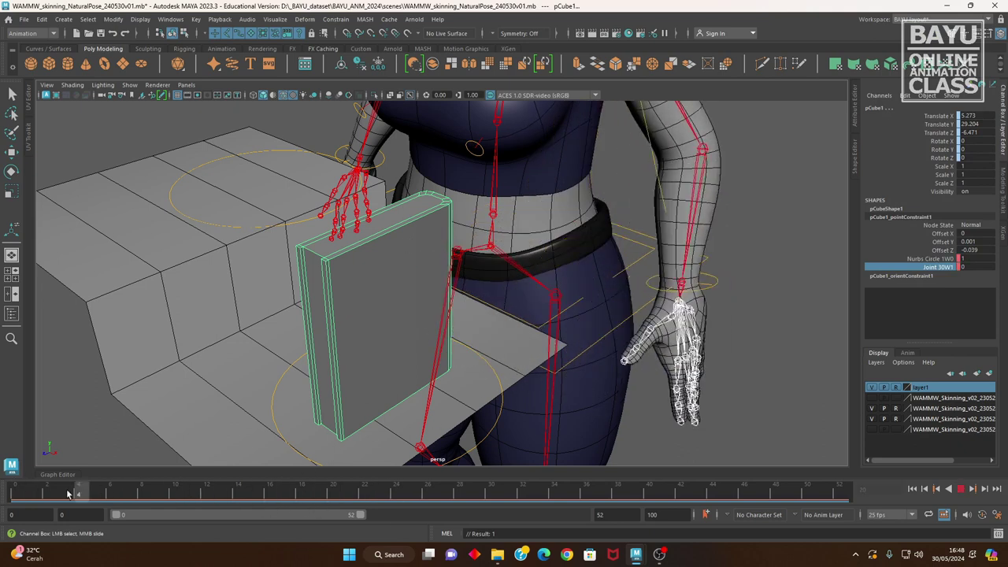
drag(318, 493, 333, 493)
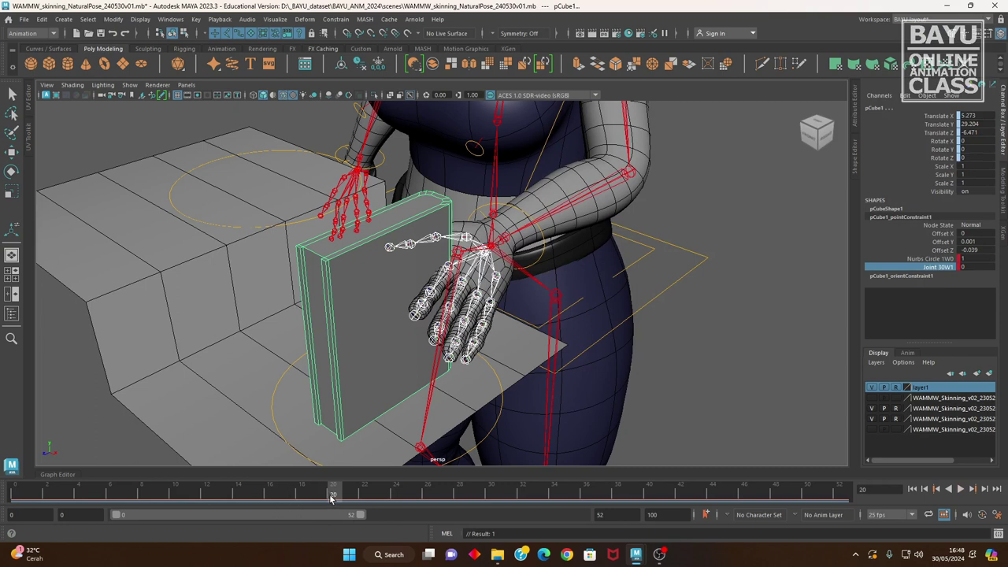
key(alt+v)
key(alt+v)
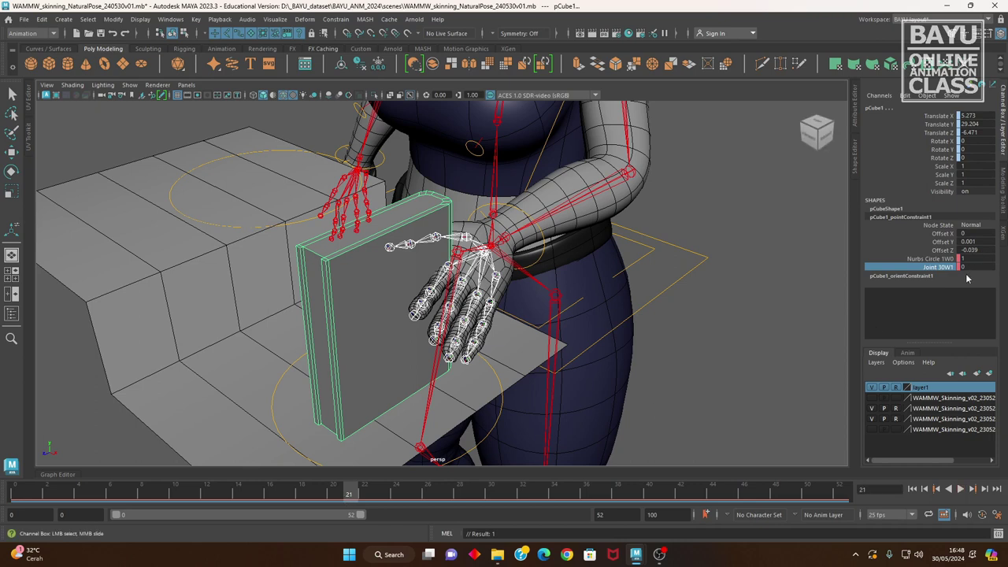
Set the point constraint's Nurbs Circle 1W0 to 0 and Joint 30W1 to 1, and key both.
key(q)
click(928, 276)
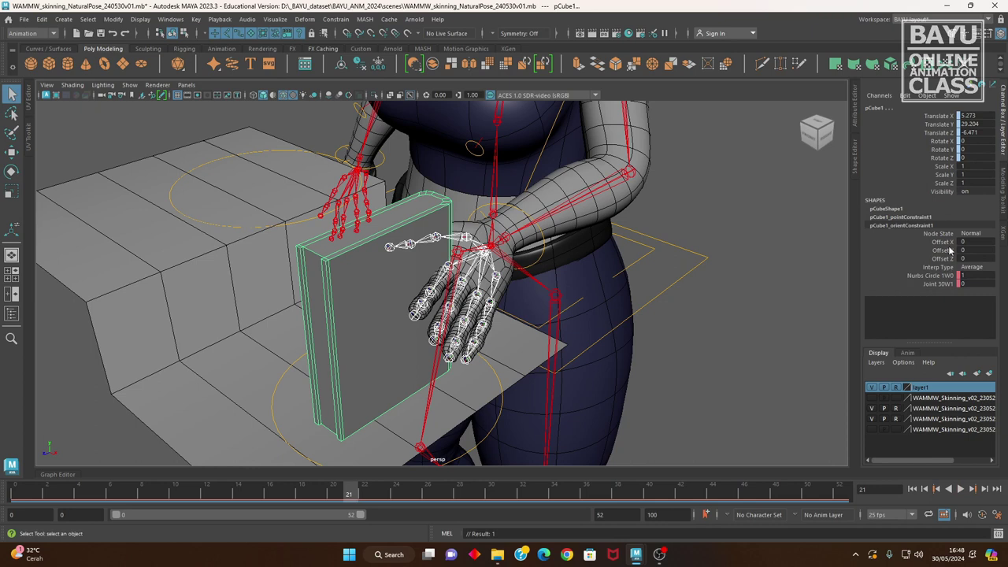
click(911, 223)
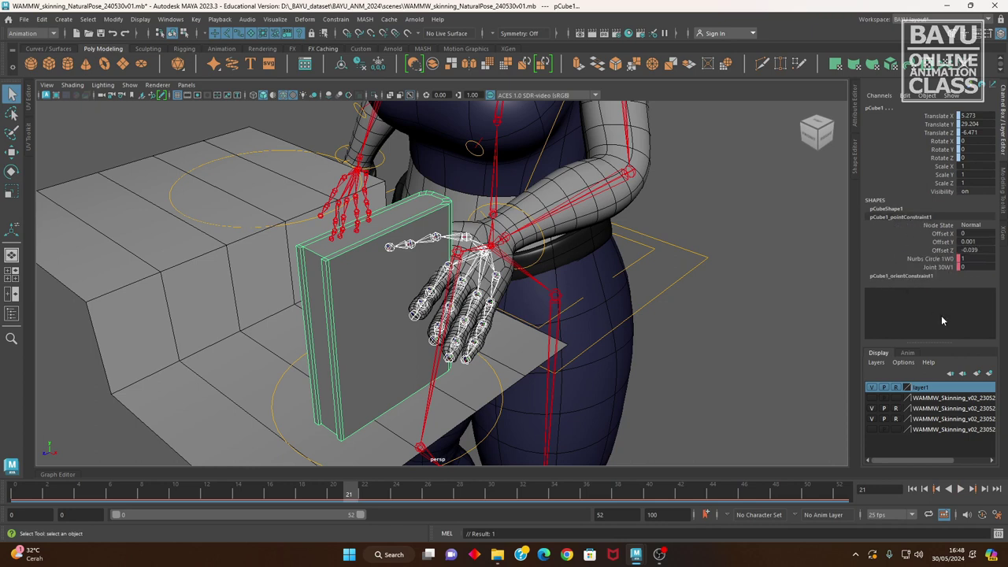
click(976, 259)
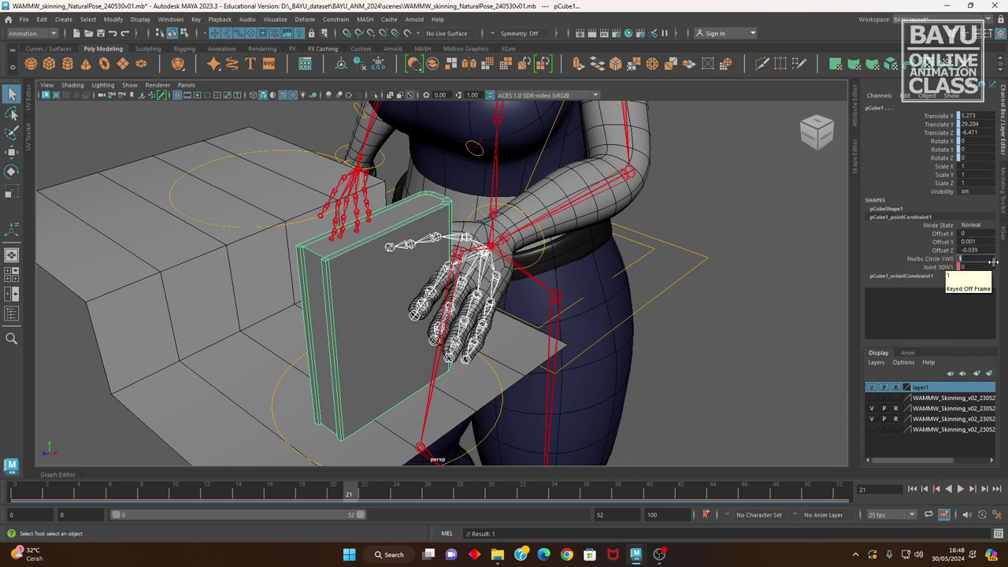
text(0)
key(Tab)
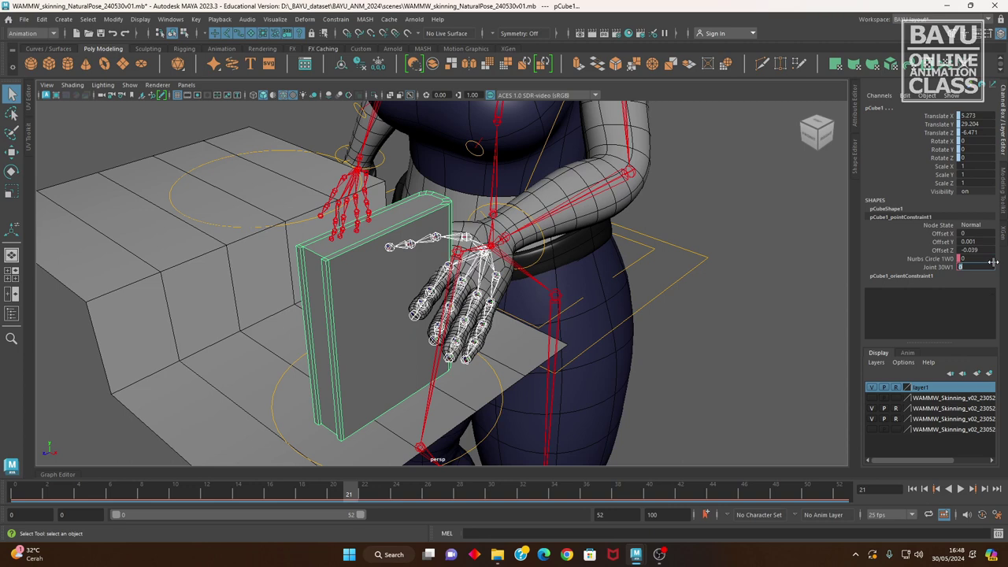
text(1)
key(Tab)
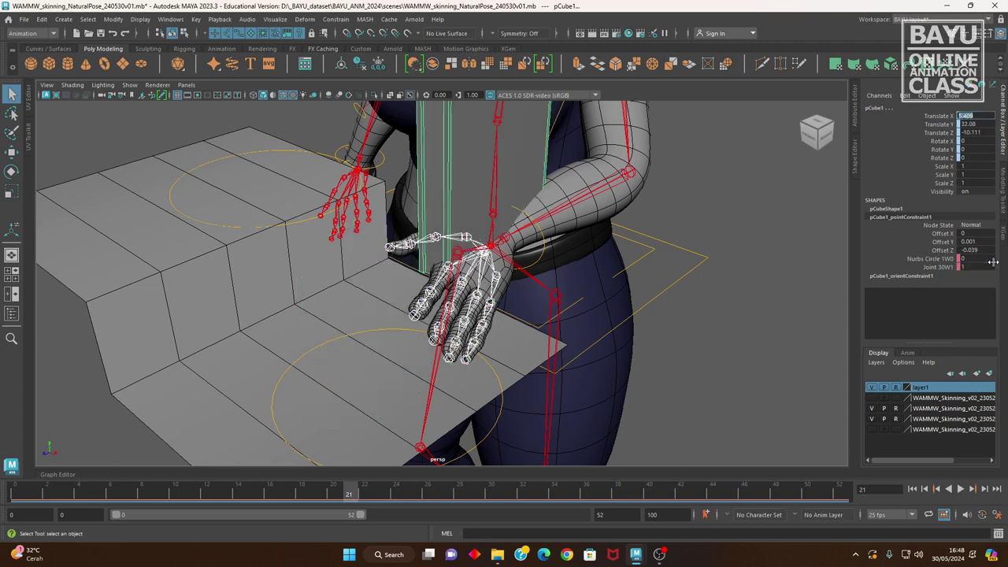
drag(939, 258, 938, 270)
right_click(926, 267)
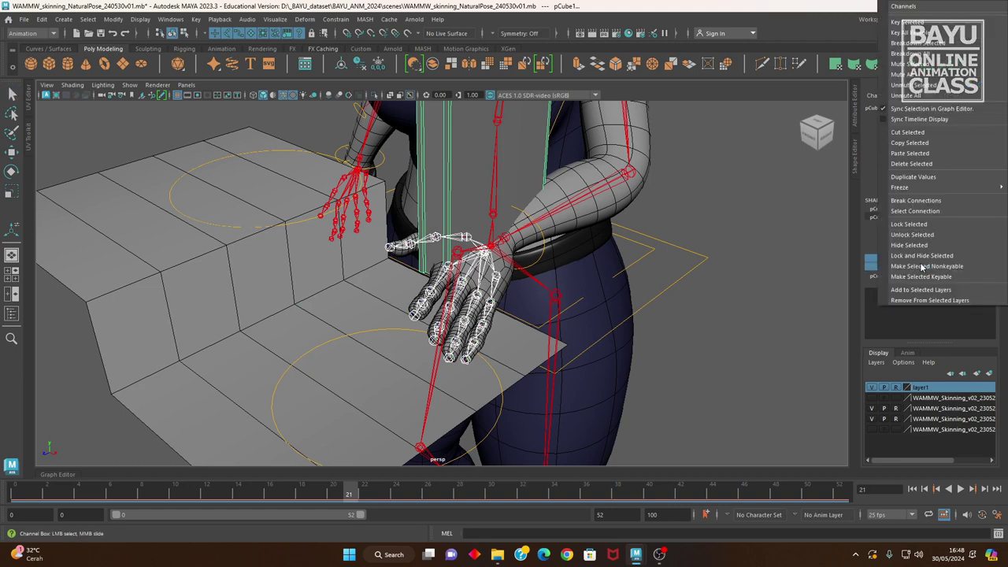
click(902, 24)
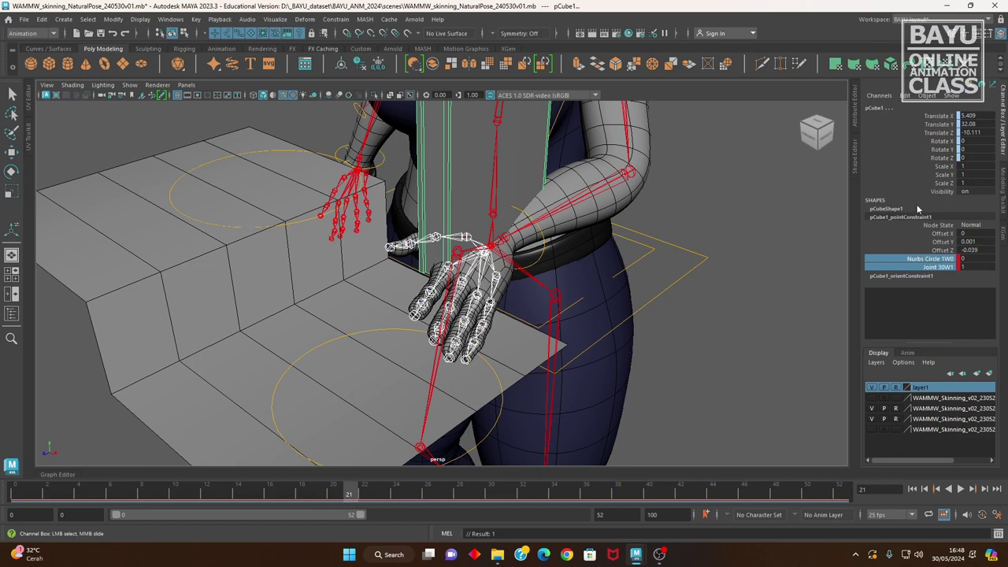
Set the orient constraint's Nurbs Circle 1W0 to 0 and Joint 30W1 to 1, and key both.
click(905, 276)
double_click(981, 276)
key(Tab)
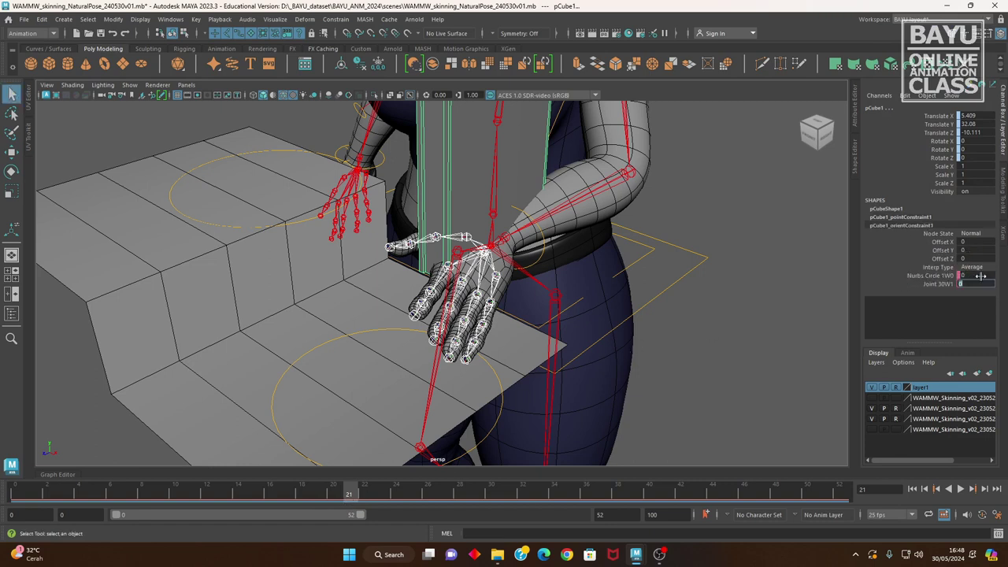
text(1)
key(Tab)
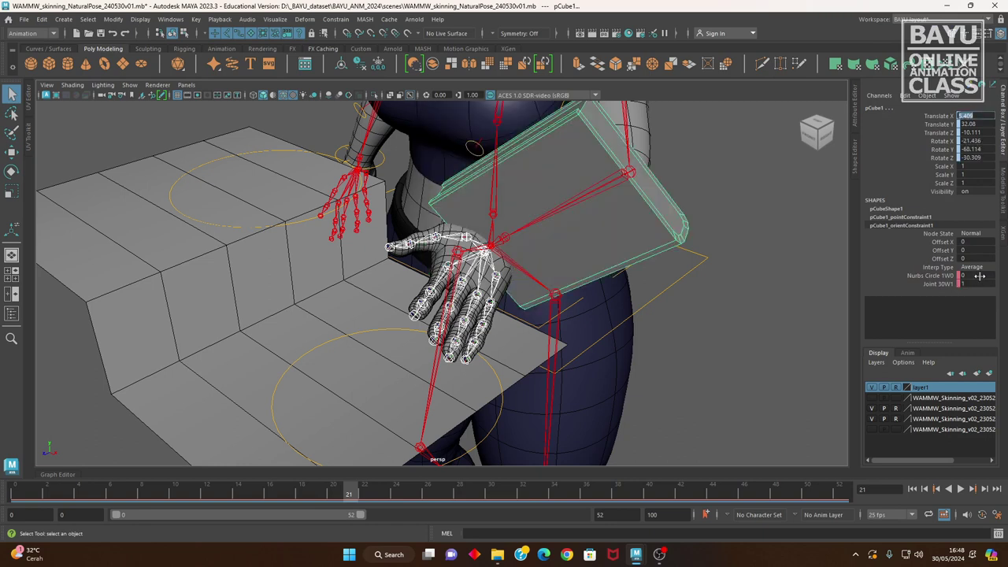
drag(944, 276, 942, 286)
right_click(943, 288)
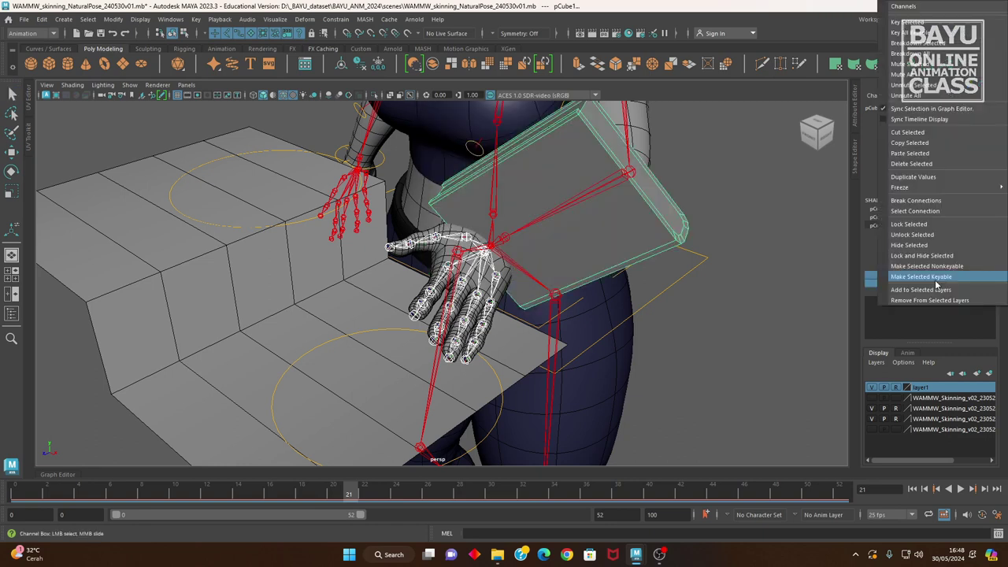
click(909, 22)
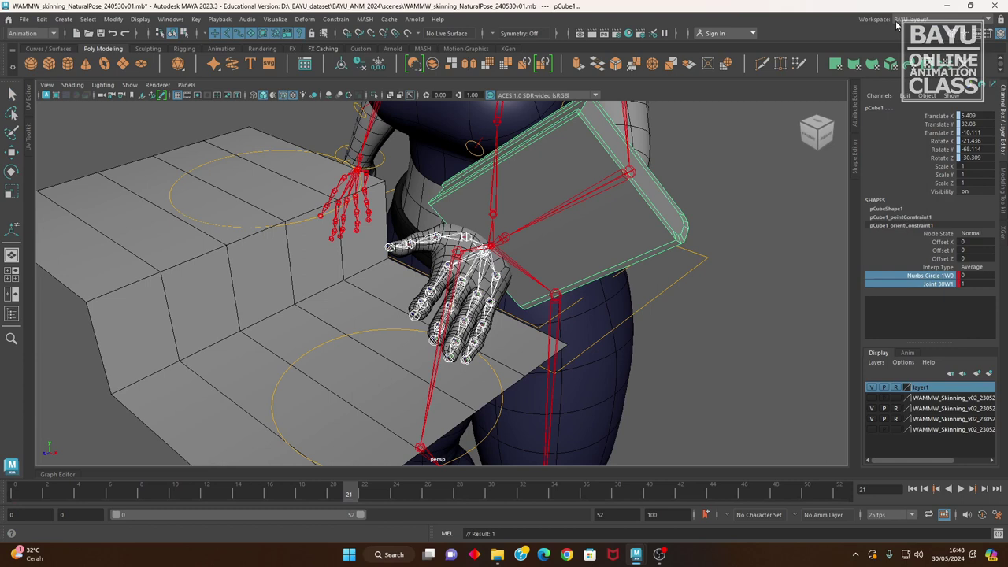
click(408, 391)
key(alt+v)
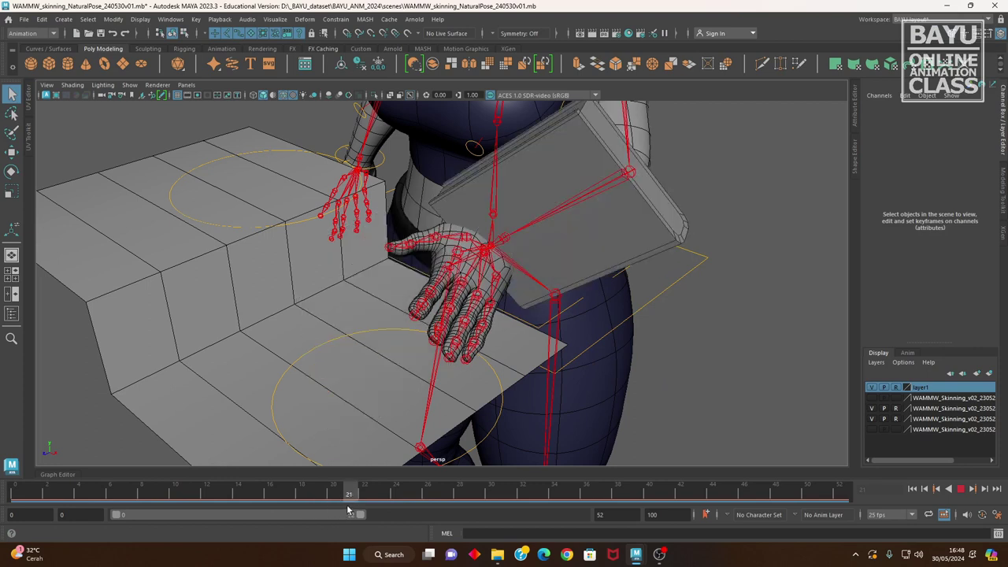
click(347, 503)
click(618, 251)
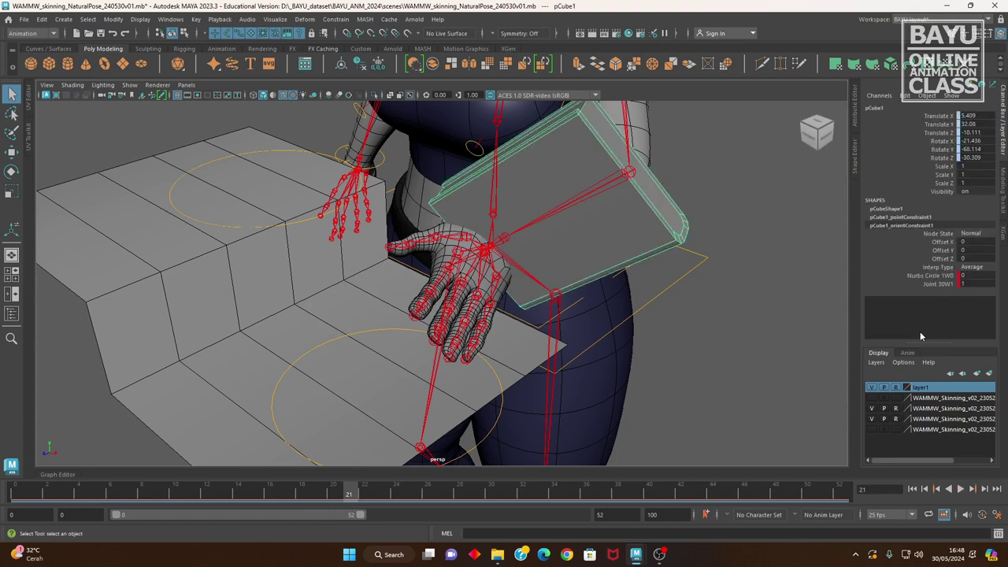
click(346, 22)
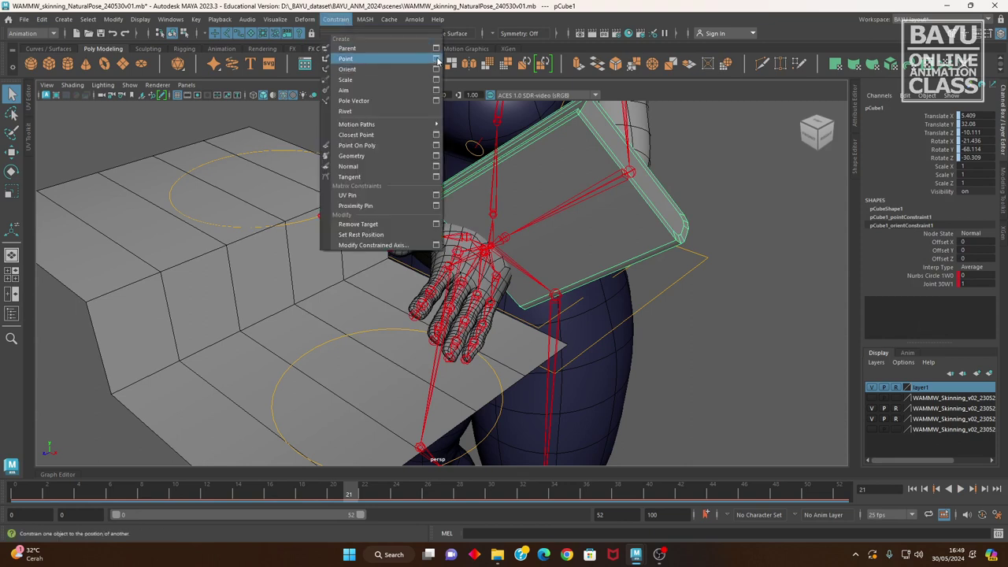
click(436, 58)
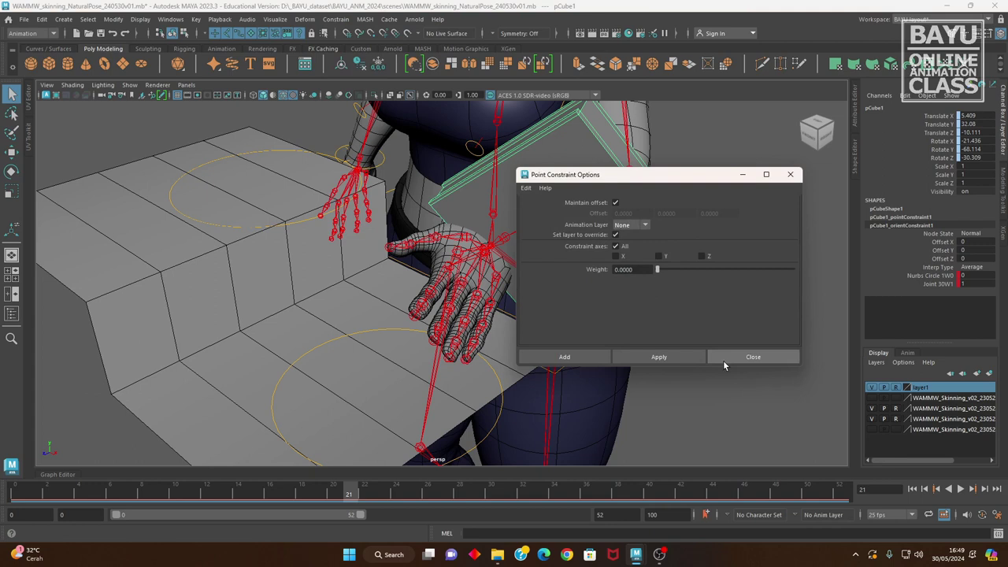
click(730, 356)
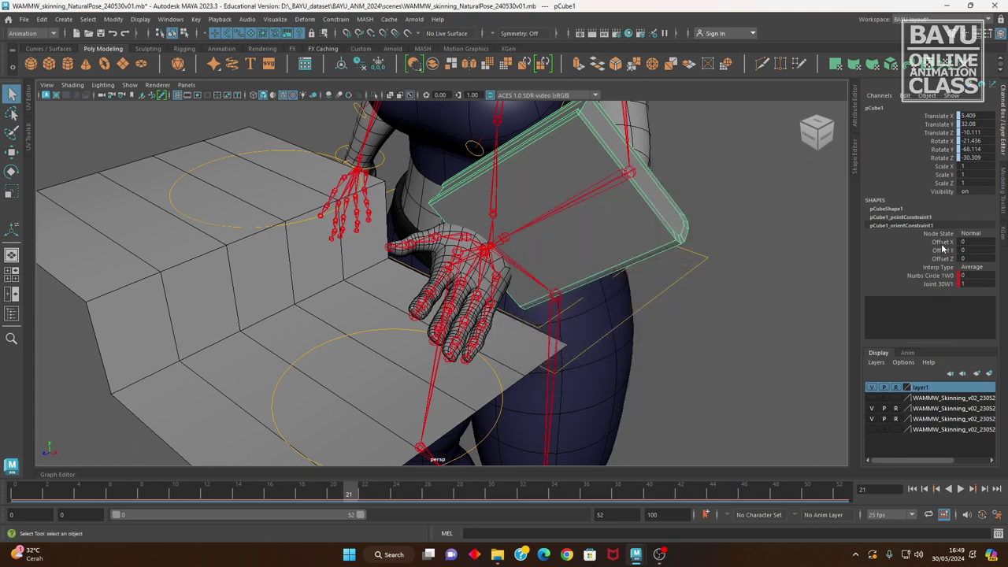
mouse_move(349, 379)
alt+mouse_down()
mouse_move(461, 353)
mouse_move(443, 344)
mouse_move(496, 398)
mouse_move(439, 336)
mouse_move(468, 344)
alt+mouse_up()
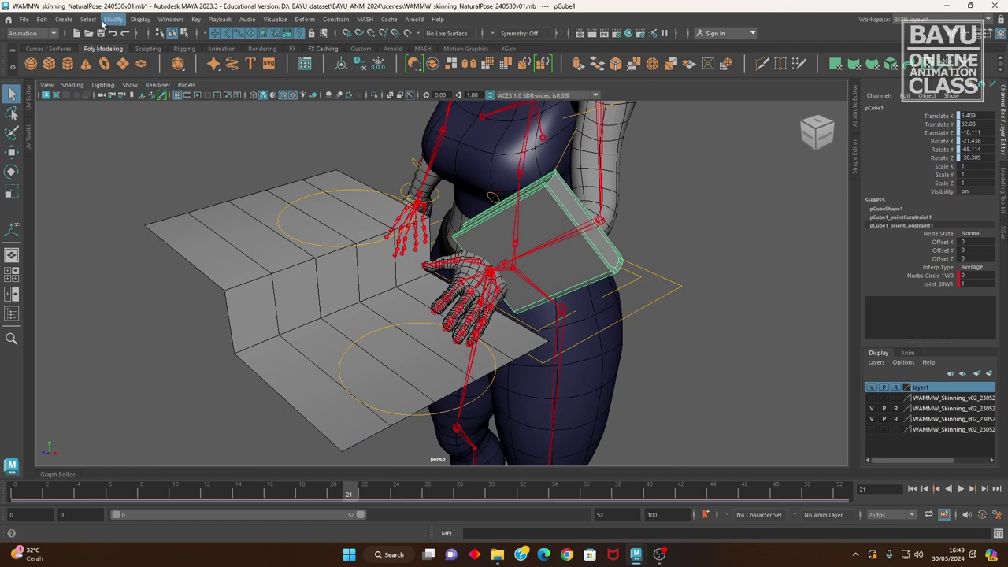
click(132, 22)
mouse_move(112, 19)
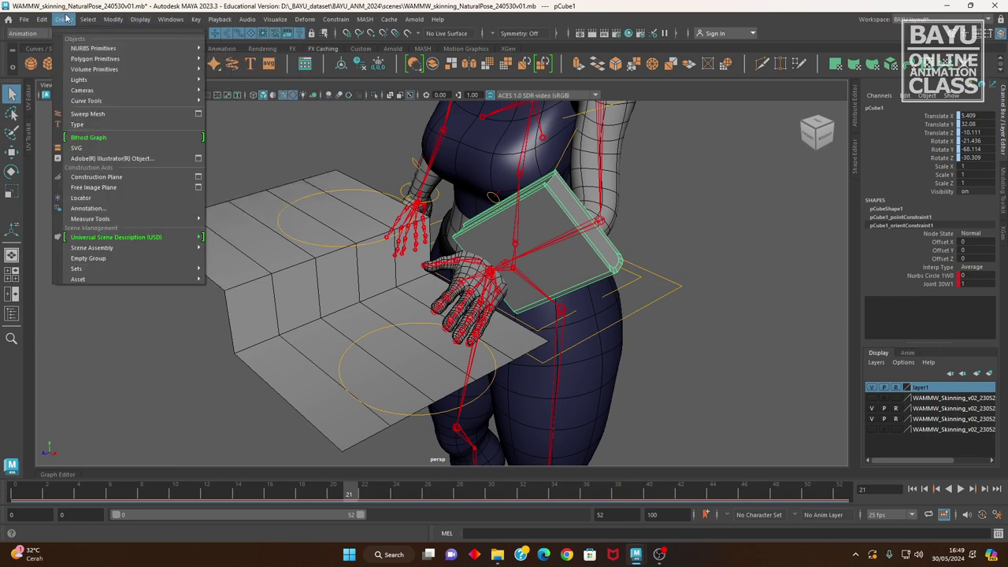
Drag the orient constraint's Offset X, Y and Z to turn the book upright in the hand.
mouse_move(63, 19)
alt+middle_drag(449, 339, 579, 346)
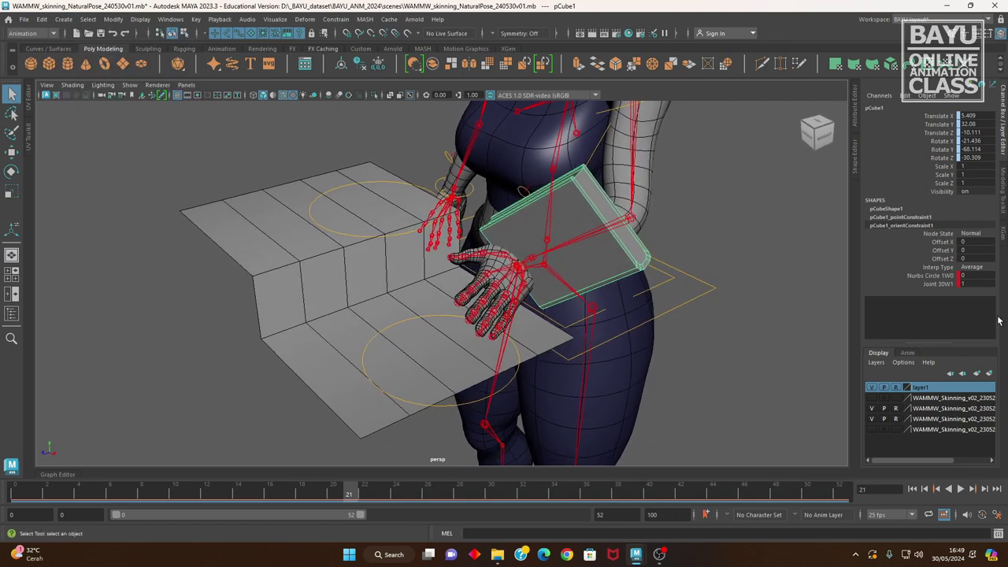
click(942, 242)
middle_drag(693, 368, 716, 365)
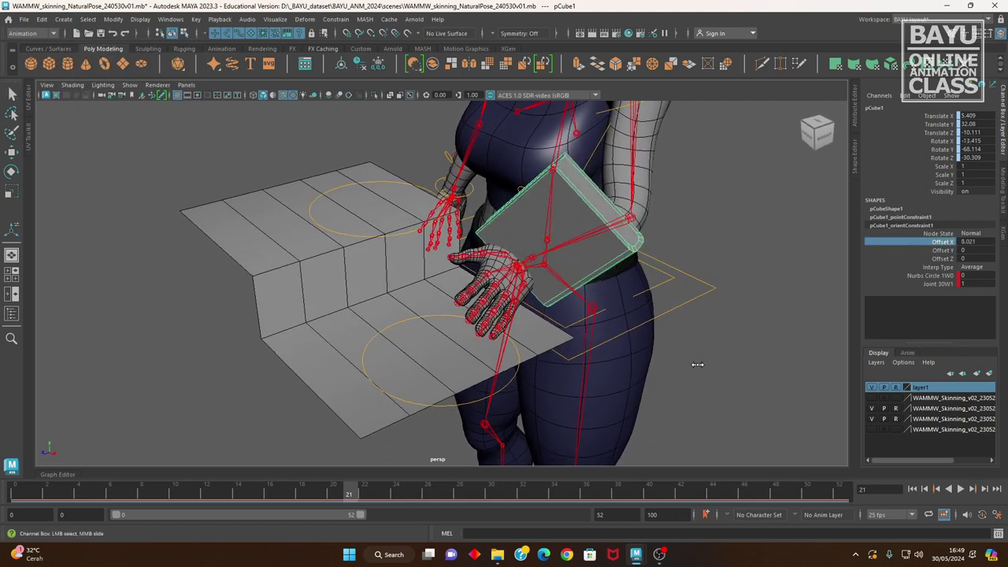
click(948, 250)
middle_drag(745, 373, 739, 372)
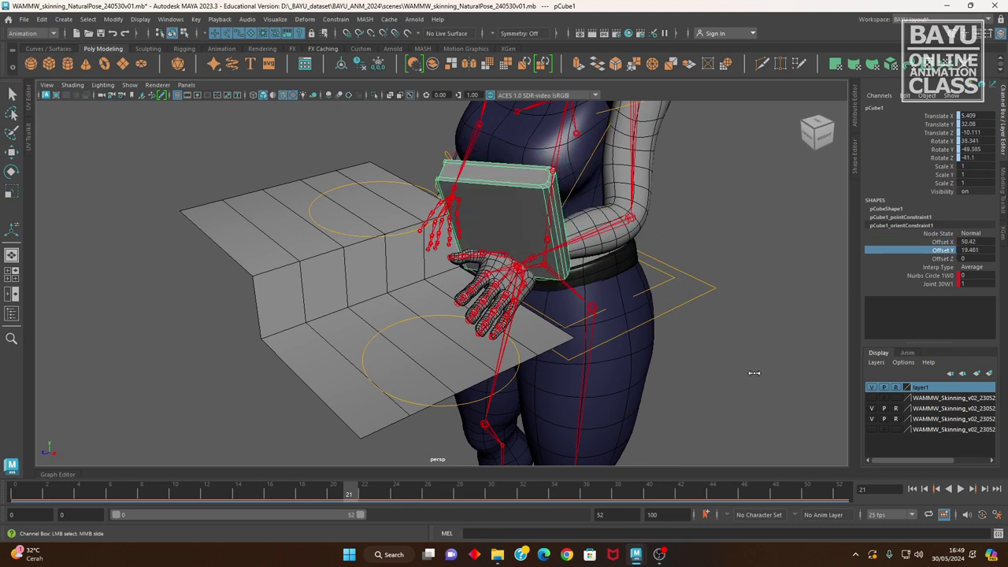
click(947, 261)
mouse_move(724, 344)
middle_down()
mouse_move(763, 361)
mouse_move(970, 280)
middle_up()
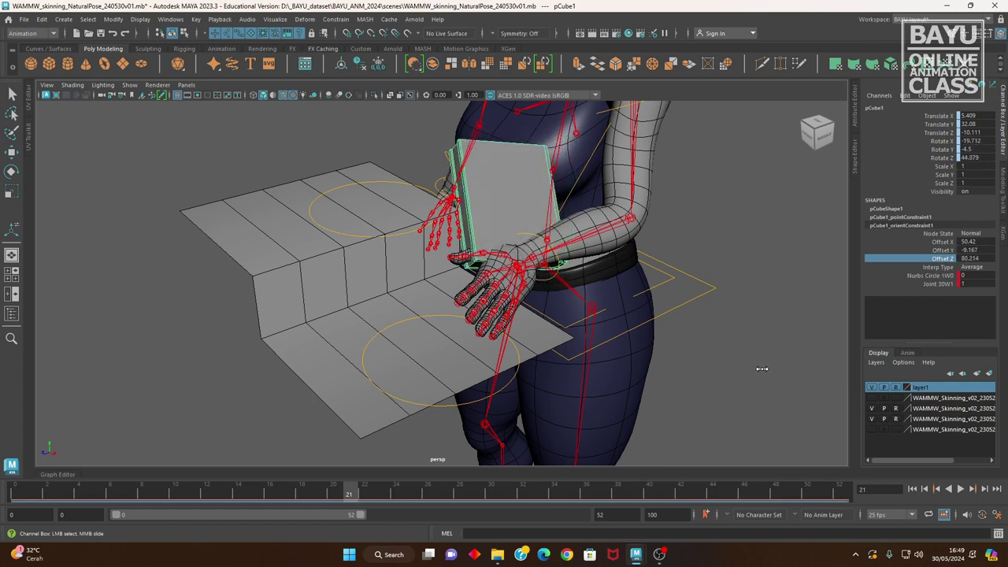
Fine-tune Offset Y and X, leaving offsets at 76.776, 28.648 and 83.652.
click(943, 249)
middle_drag(733, 378, 815, 354)
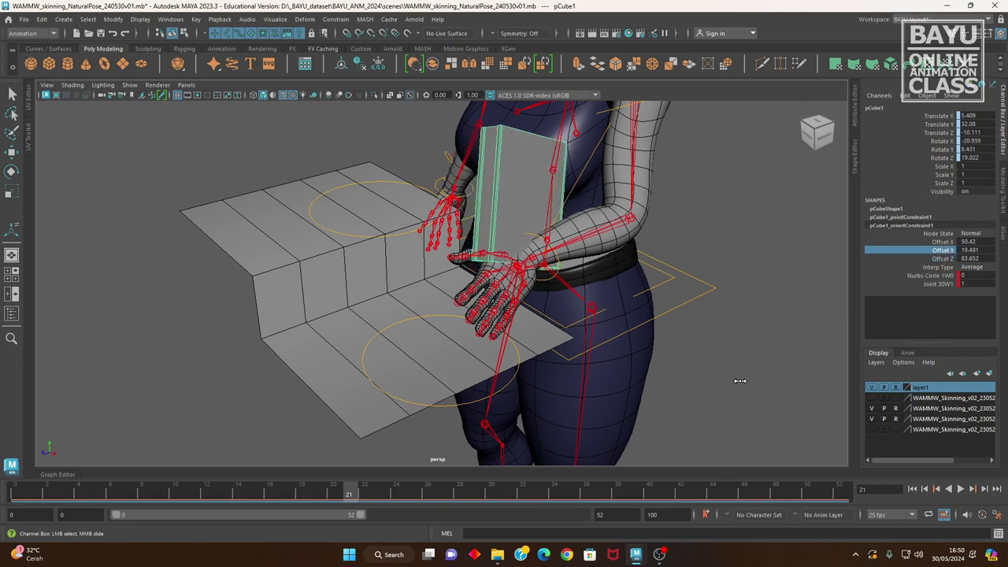
click(942, 242)
mouse_move(801, 304)
middle_down()
mouse_move(816, 311)
mouse_move(881, 280)
middle_up()
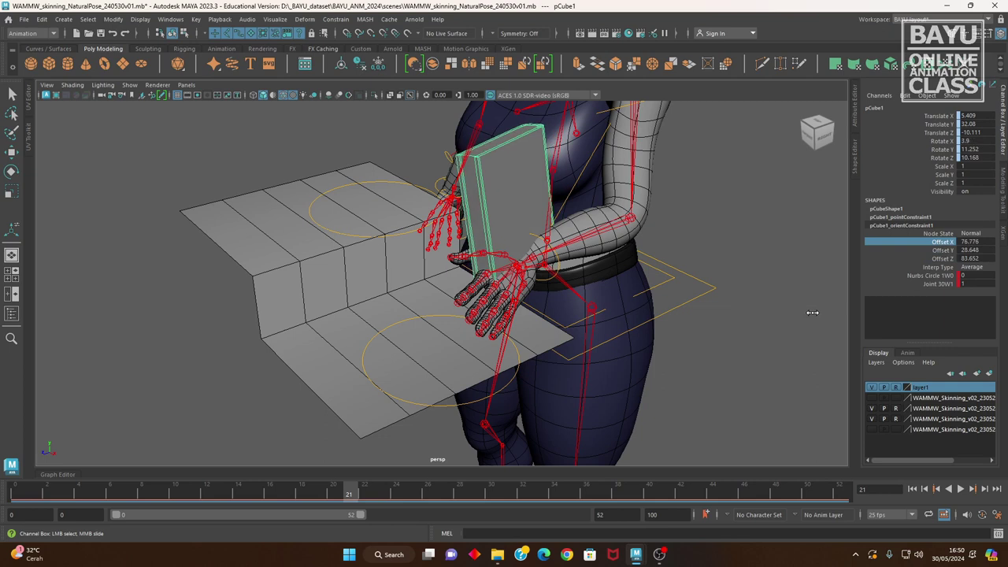
click(930, 218)
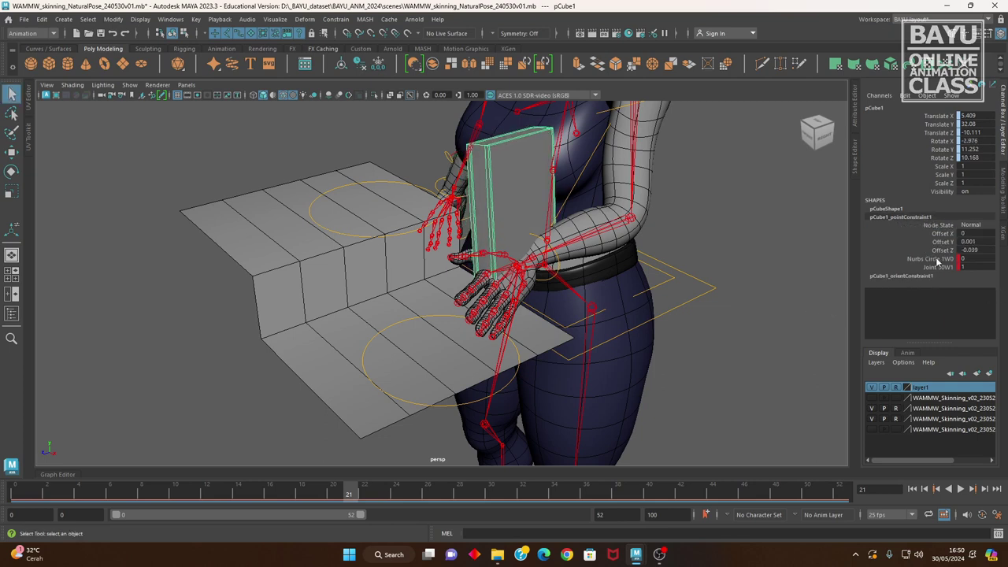
Adjust the point constraint offsets to 0.3, -2.999 and 3.561 to seat the book against the palm.
click(942, 250)
middle_drag(708, 386, 724, 385)
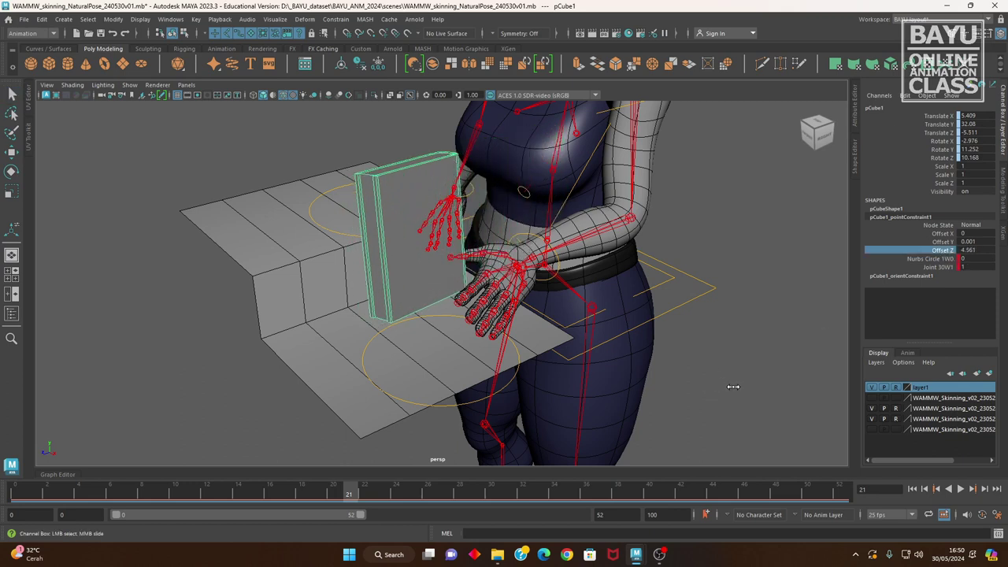
click(937, 241)
middle_drag(807, 324, 788, 331)
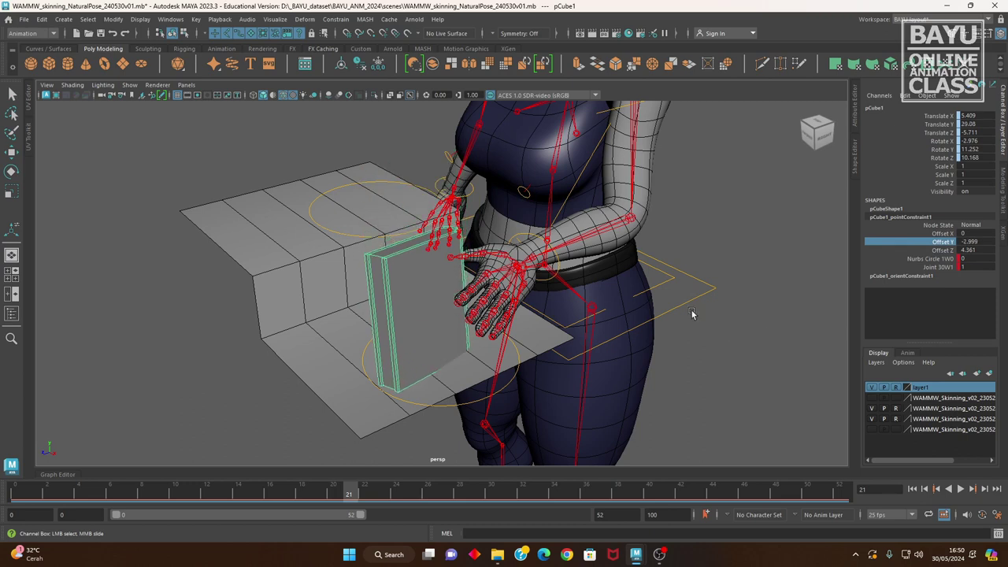
mouse_move(547, 338)
alt+mouse_down()
mouse_move(495, 327)
mouse_move(518, 367)
alt+mouse_up()
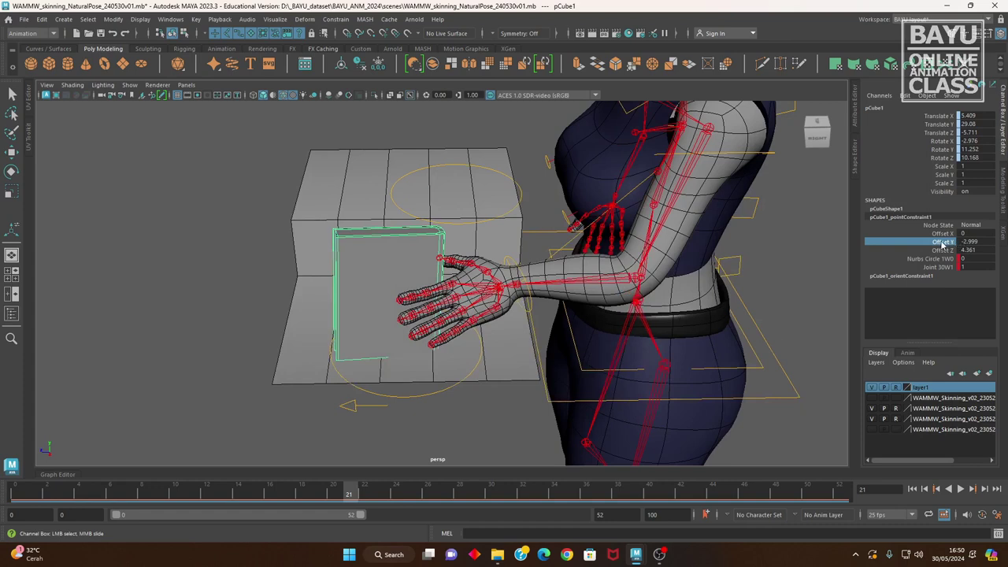
click(943, 250)
middle_drag(709, 382, 707, 383)
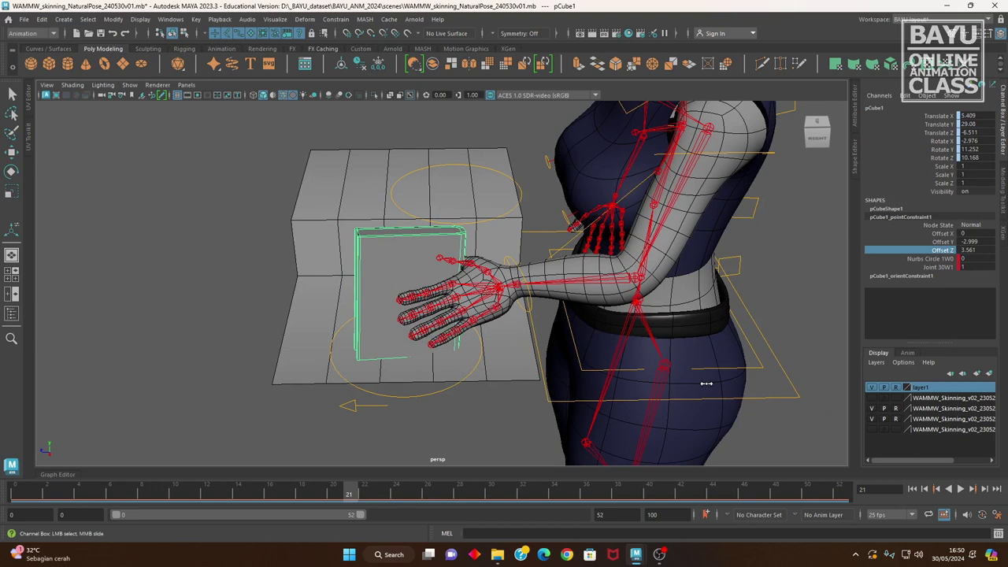
click(944, 233)
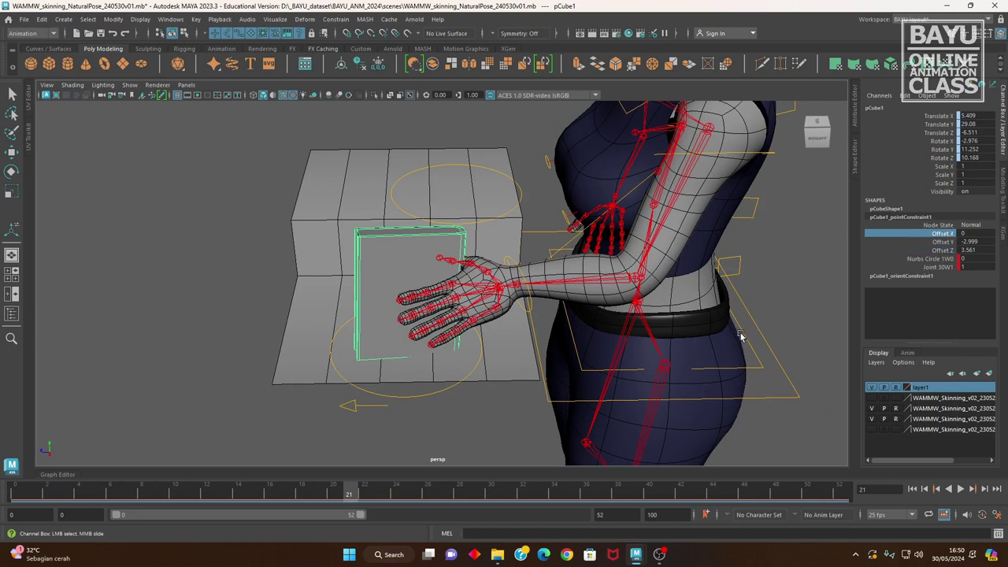
middle_drag(748, 337, 754, 337)
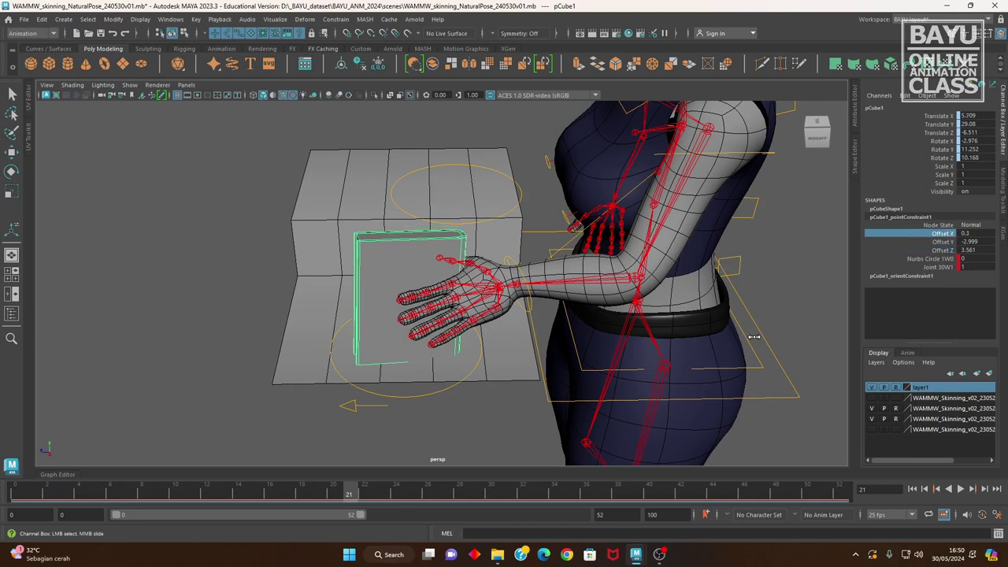
mouse_move(554, 368)
alt+mouse_down()
mouse_move(636, 371)
mouse_move(611, 377)
alt+mouse_up()
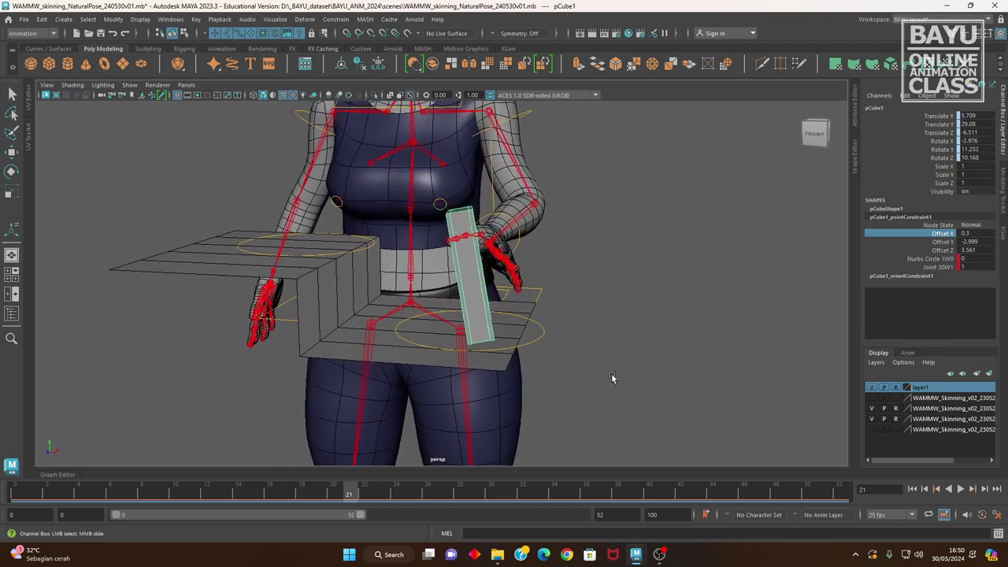
Retune the orient constraint offsets to 69.901, 34.377 and 75.63, discarding a stray Offset X change.
click(902, 275)
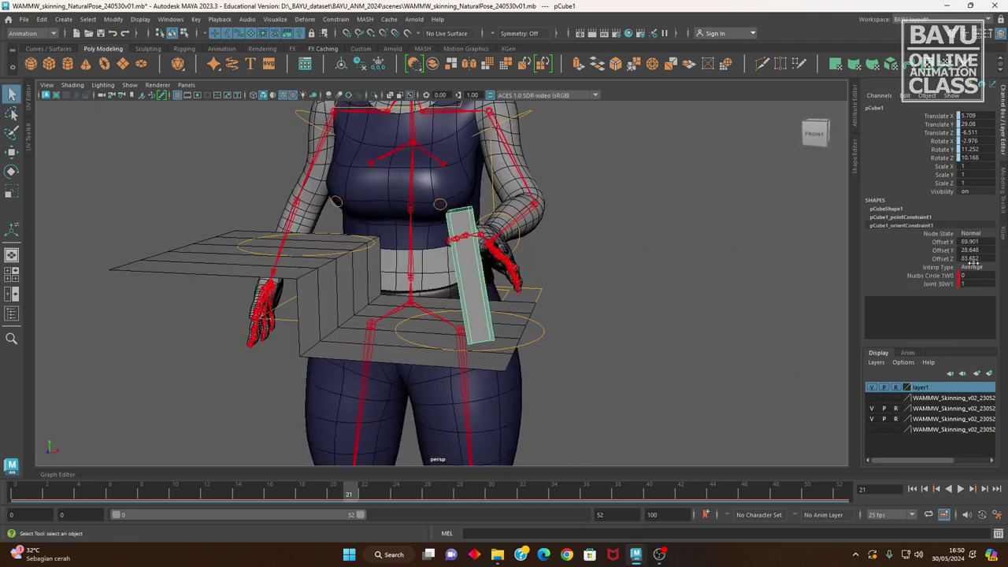
click(944, 243)
middle_drag(744, 303, 758, 303)
key(ctrl+z)
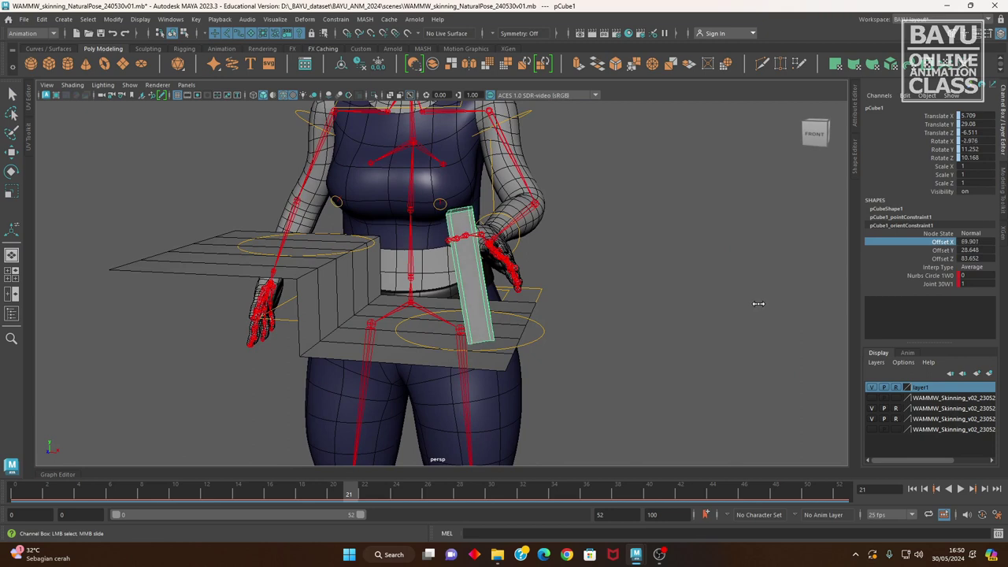
click(942, 259)
middle_drag(780, 299, 822, 294)
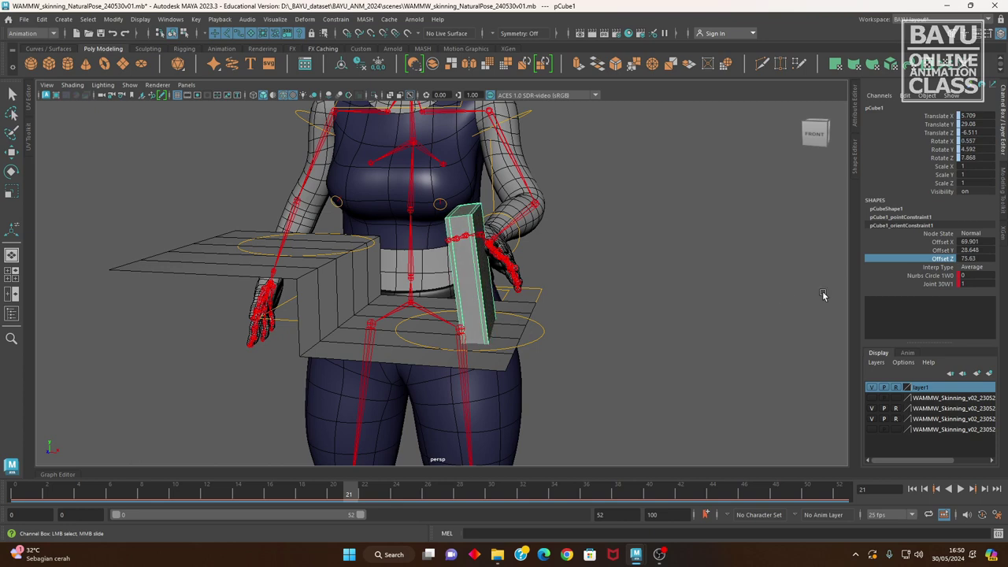
click(943, 250)
middle_drag(701, 300, 725, 300)
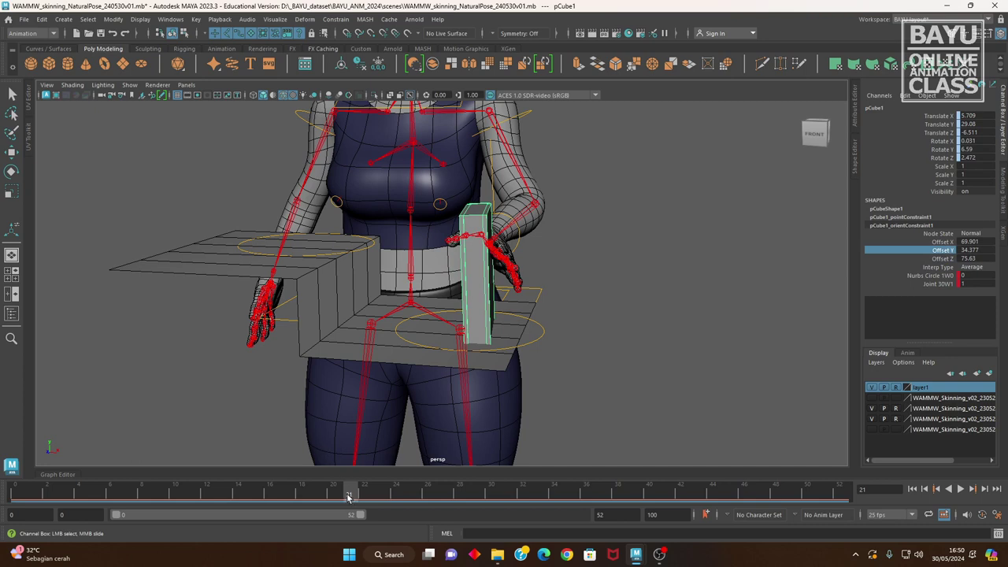
Compare the book's pose at frames 20 and 21 from side and front views.
mouse_move(350, 496)
mouse_down()
mouse_move(66, 490)
mouse_move(349, 488)
mouse_move(354, 513)
mouse_move(386, 517)
mouse_move(340, 511)
mouse_up()
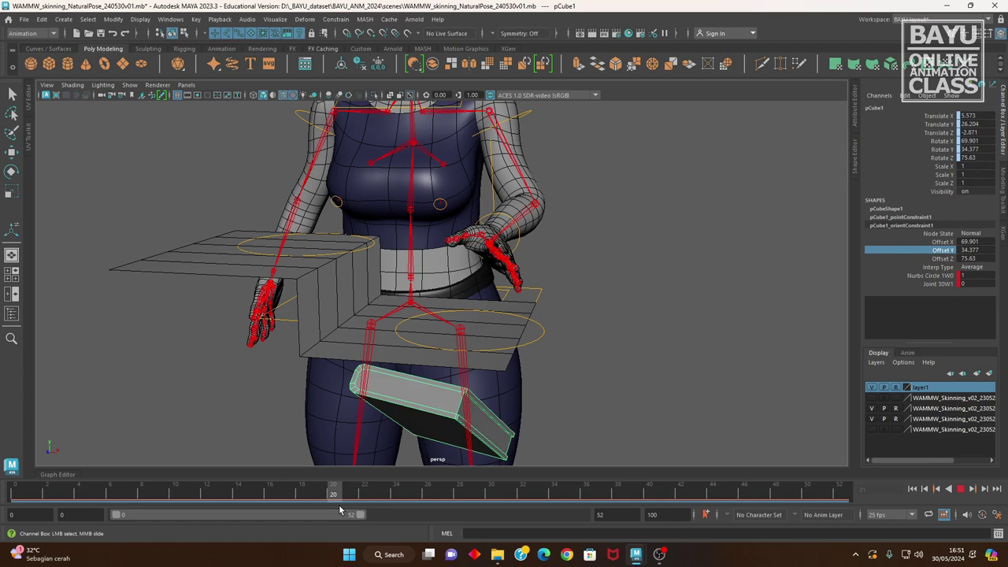
mouse_move(340, 510)
mouse_down()
mouse_move(343, 501)
mouse_move(327, 504)
mouse_up()
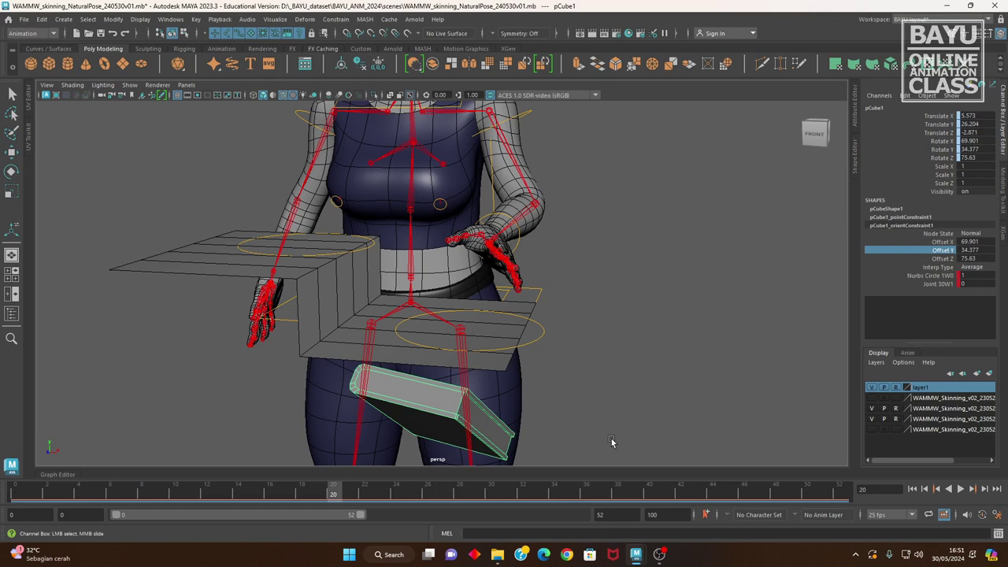
mouse_move(473, 401)
alt+mouse_down()
mouse_move(433, 402)
mouse_move(449, 401)
mouse_move(449, 425)
alt+mouse_up()
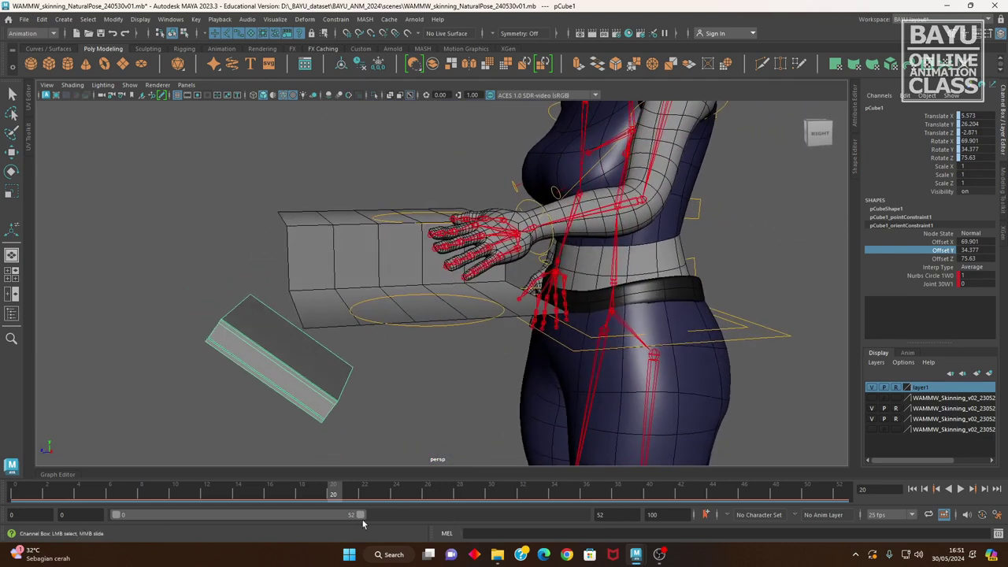
mouse_move(334, 496)
mouse_down()
mouse_move(349, 492)
mouse_move(333, 496)
mouse_up()
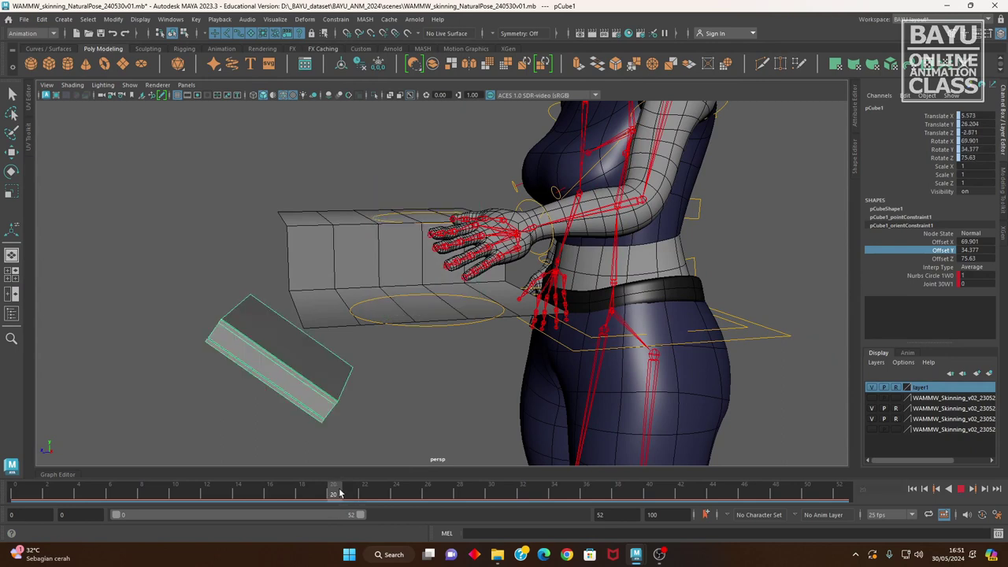
mouse_move(409, 297)
alt+mouse_down()
mouse_move(560, 346)
mouse_move(460, 350)
alt+mouse_up()
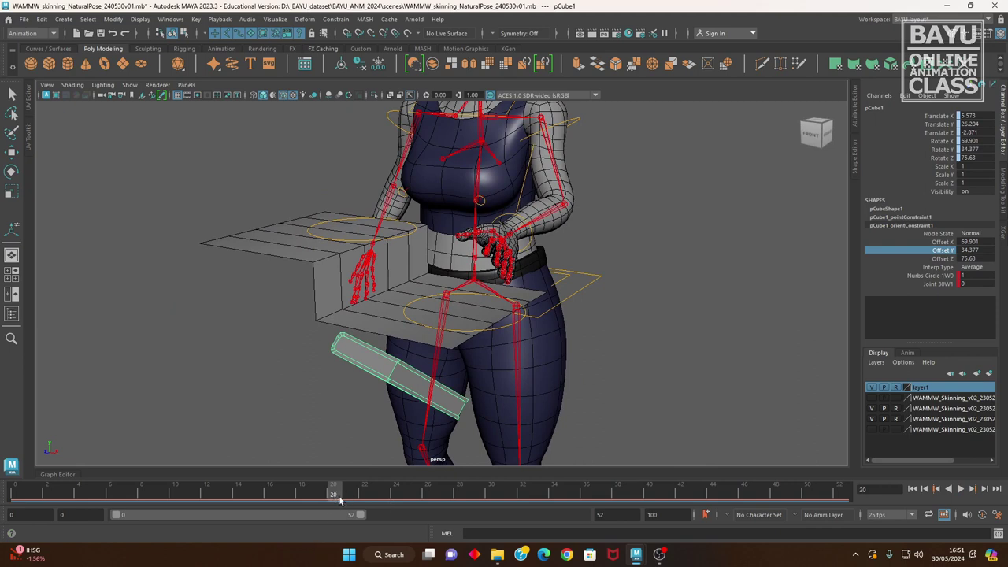
drag(329, 494, 14, 493)
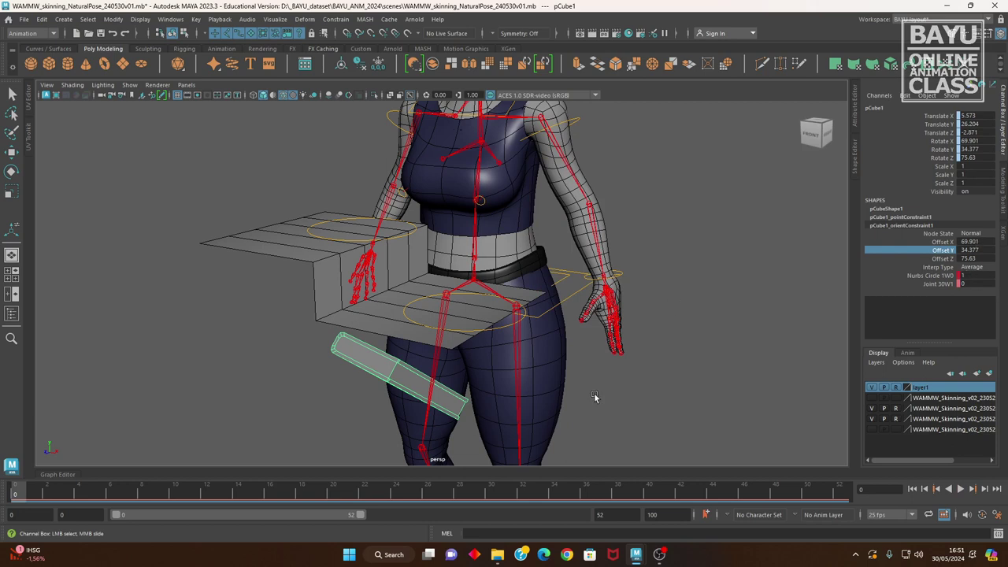
Undo recent offset edits, returning the orient offsets to 50.42, 28.648 and 83.652.
key(ctrl+z)
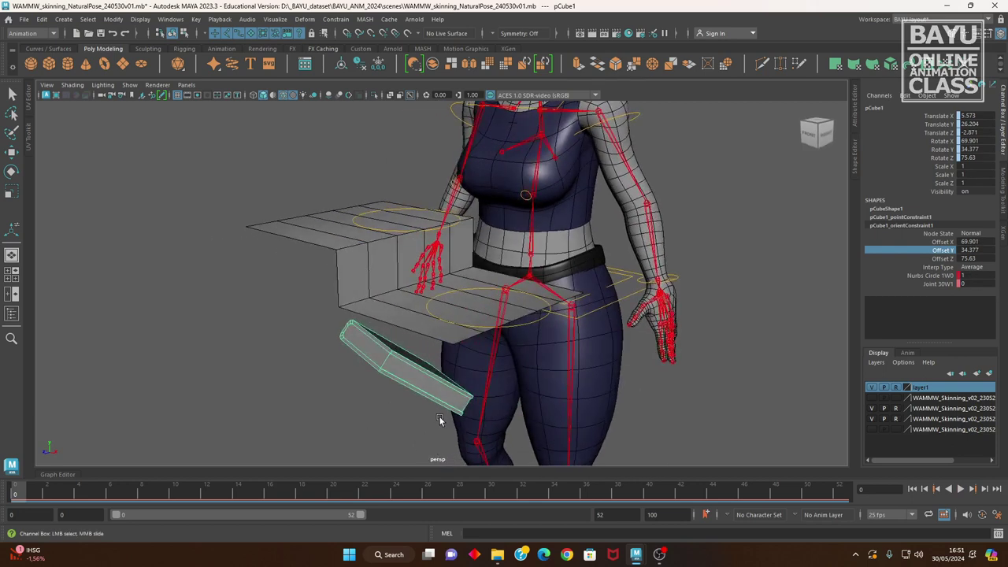
key(ctrl+z)
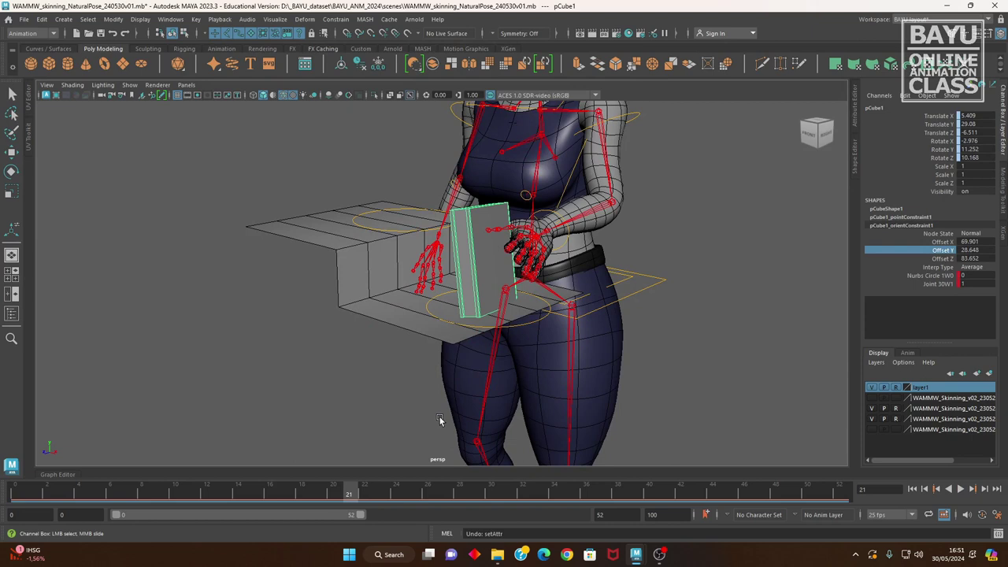
key(ctrl+z)
key(ctrl+z)
key(ctrl+z)
key(ctrl+z)
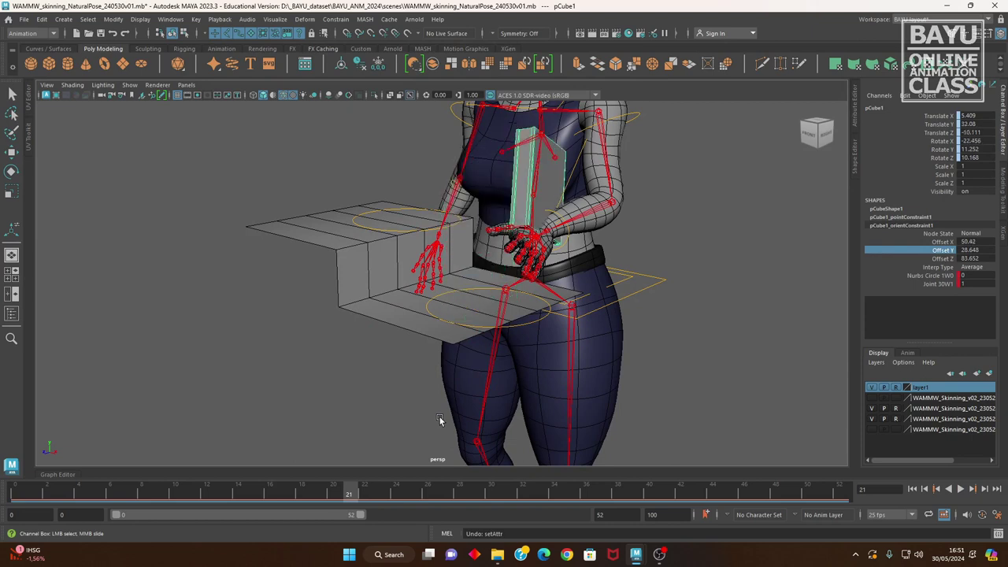
key(ctrl+z)
key(ctrl+z)
key(ctrl+z)
key(ctrl+z)
key(ctrl+z)
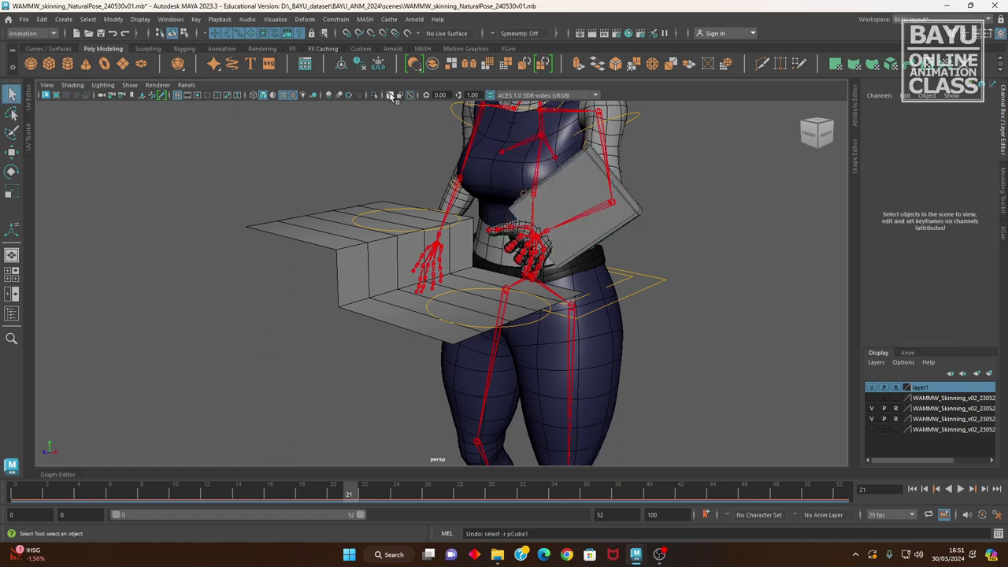
click(335, 20)
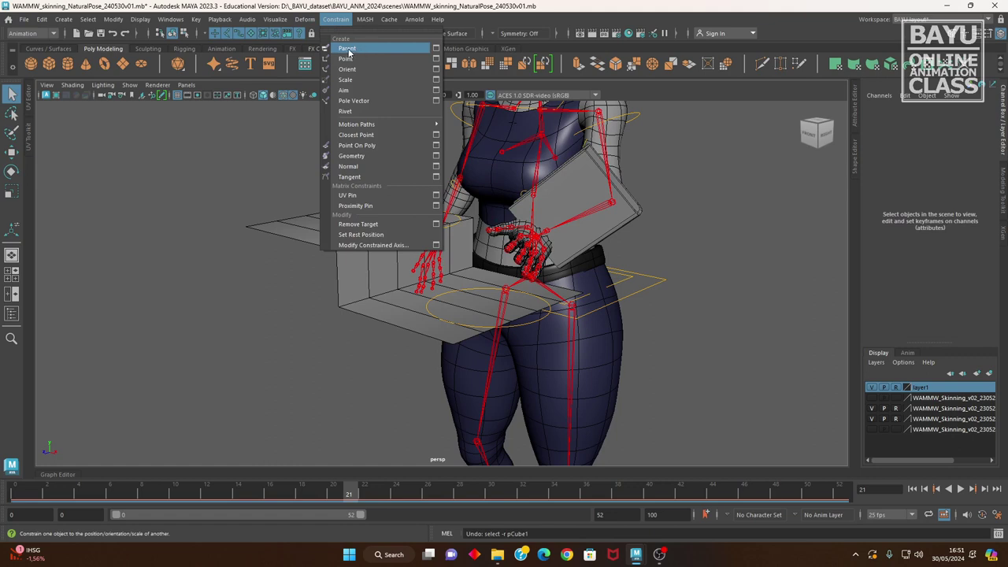
mouse_move(220, 324)
alt+mouse_down()
mouse_move(231, 412)
mouse_move(447, 341)
alt+mouse_up()
click(553, 243)
Duplicate the book as pCube2 and lift it up to the chest.
mouse_move(667, 300)
alt+mouse_down()
mouse_move(517, 321)
mouse_move(893, 178)
alt+mouse_up()
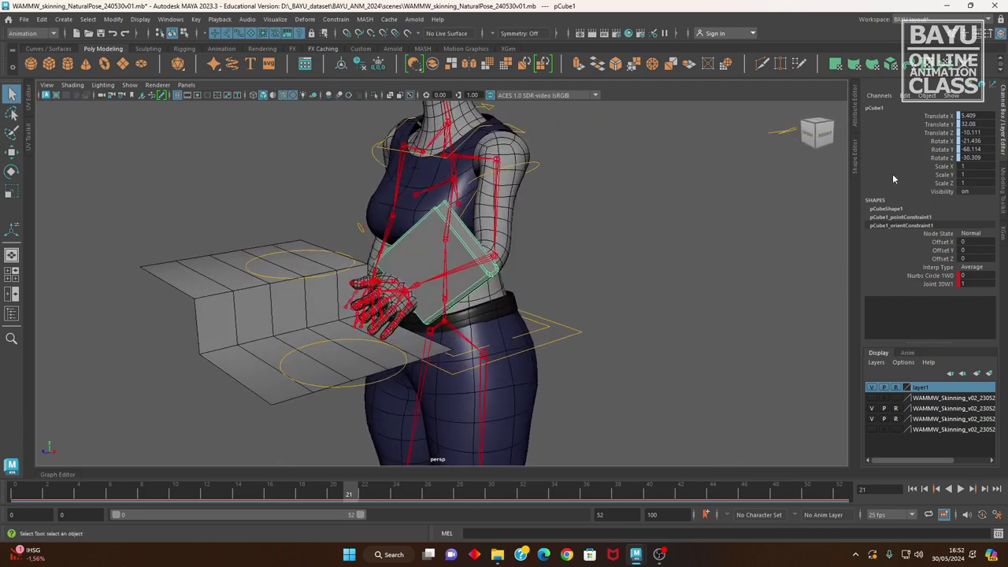
click(42, 19)
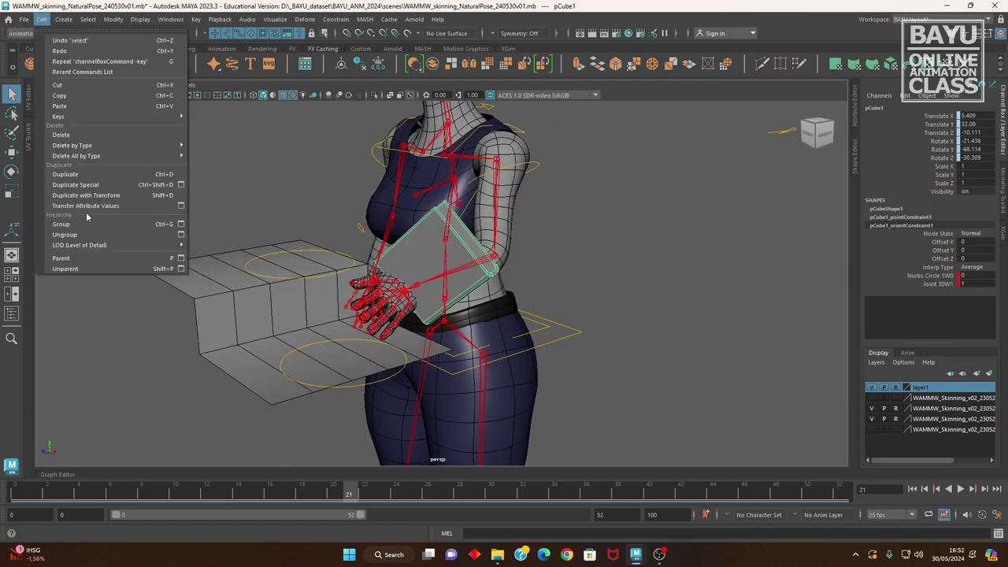
click(101, 178)
alt+drag(441, 330, 533, 355)
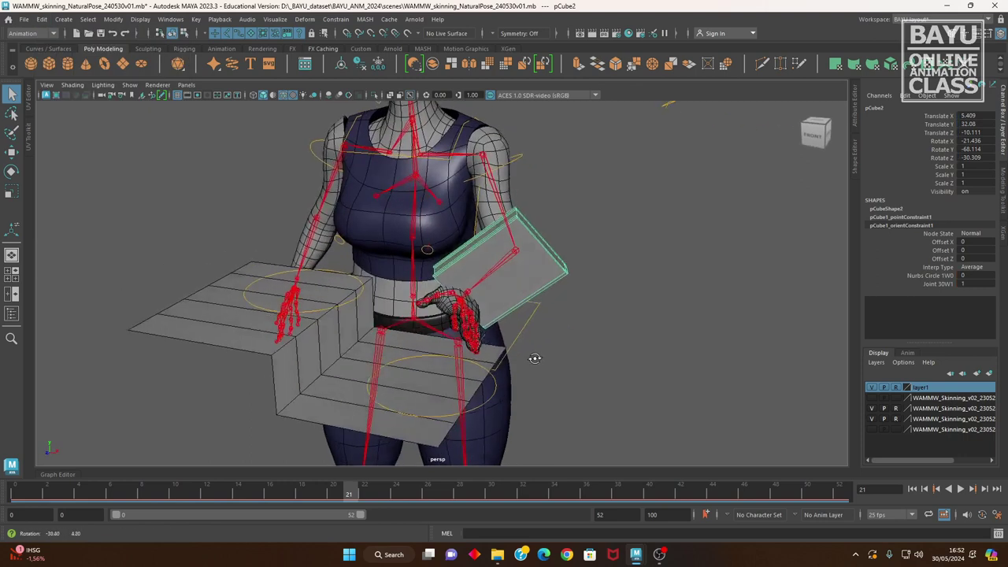
key(w)
alt+drag(475, 315, 429, 303)
middle_drag(429, 303, 428, 343)
alt+drag(428, 343, 683, 315)
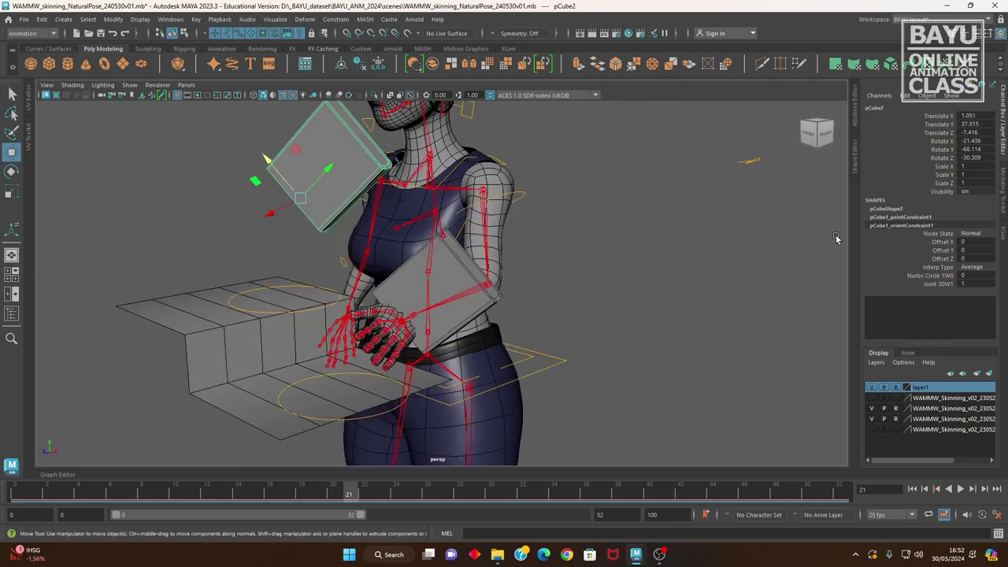
alt+drag(346, 279, 382, 327)
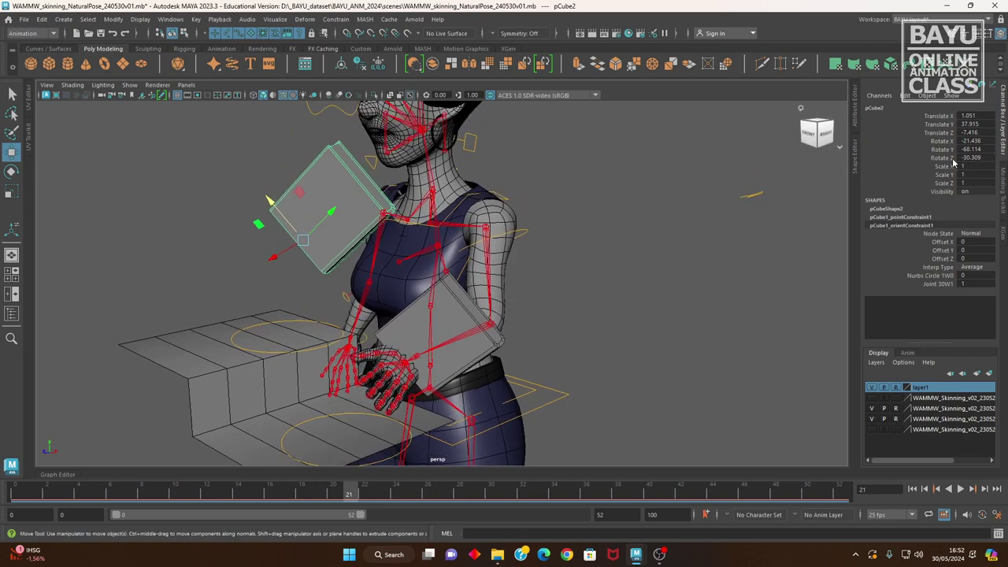
Zero pCube2's rotation and move it onto the table box at 5.228, 28.805, -7.416.
drag(978, 140, 980, 157)
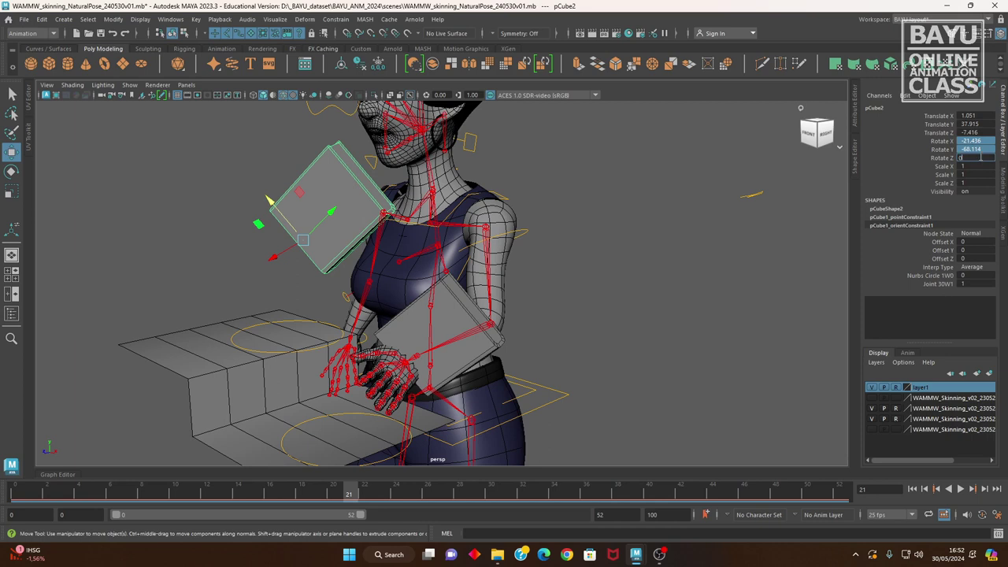
key(Return)
click(817, 132)
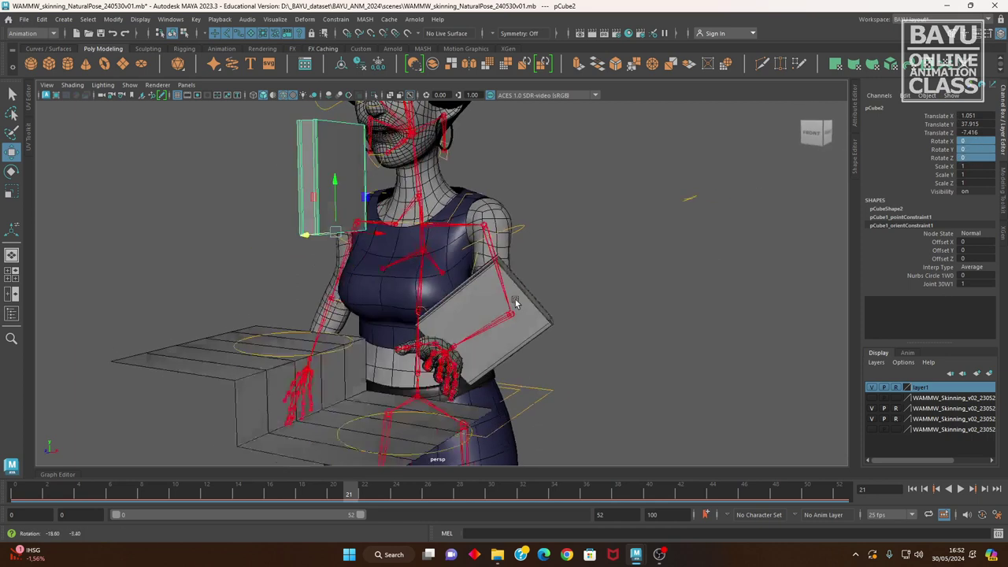
drag(433, 203, 524, 404)
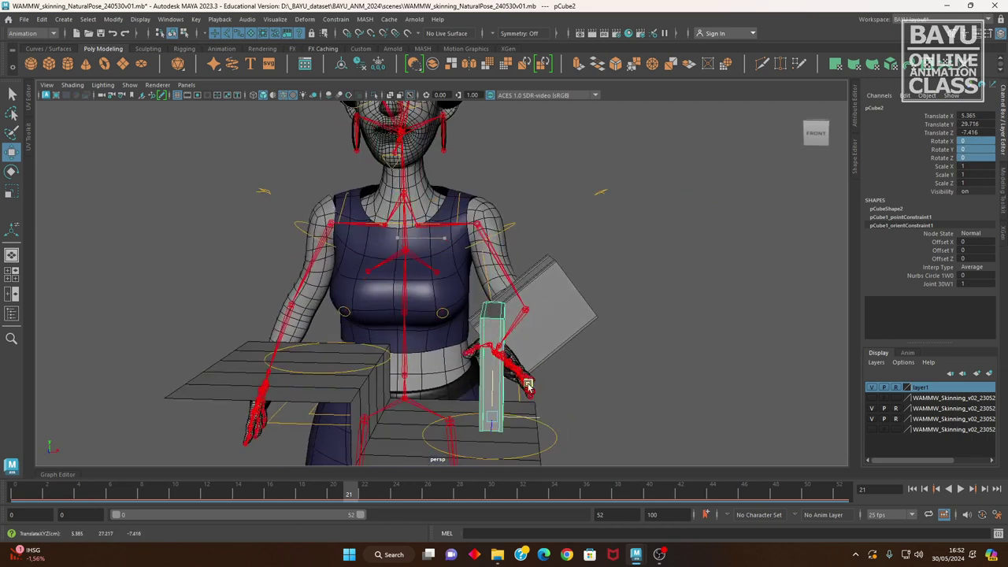
Check from the right side, then select pCube2 and the control circle under the book.
mouse_move(457, 463)
alt+mouse_down()
mouse_move(385, 351)
mouse_move(386, 360)
alt+mouse_up()
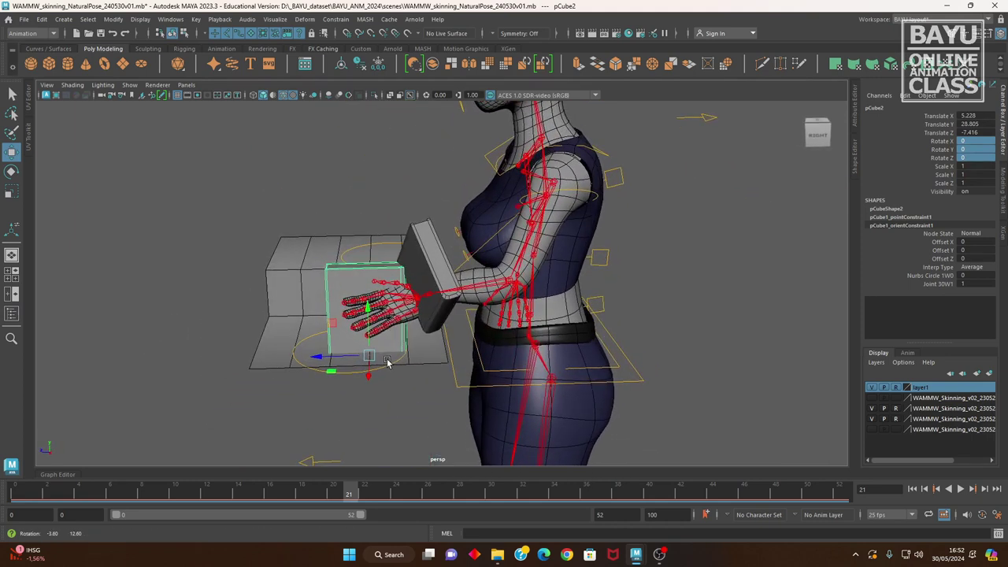
click(337, 389)
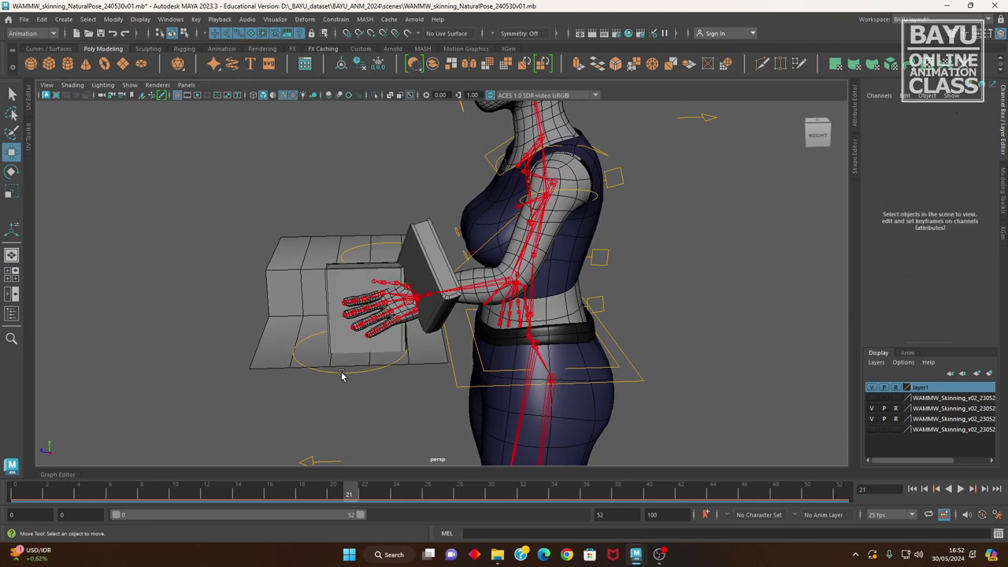
click(338, 370)
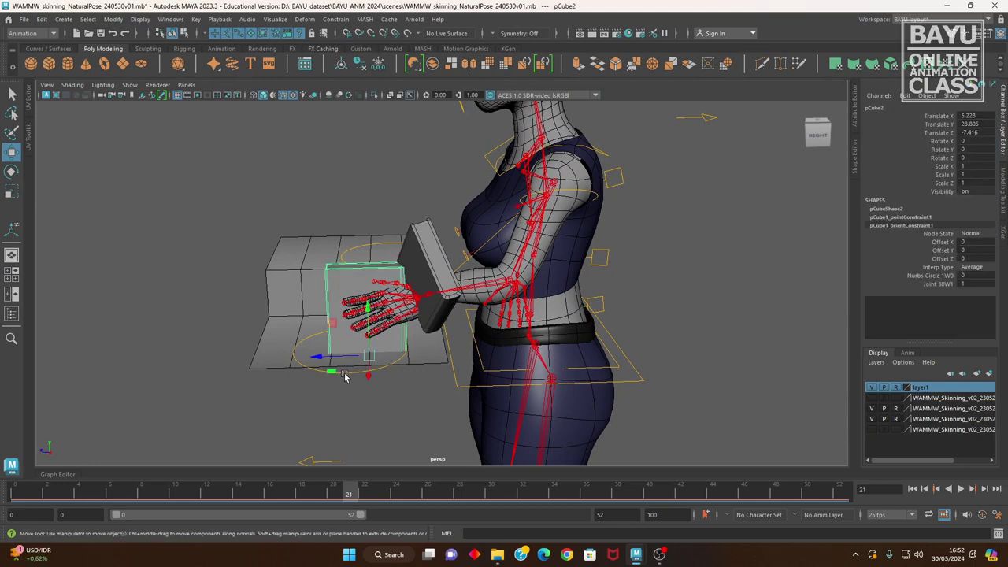
click(344, 373)
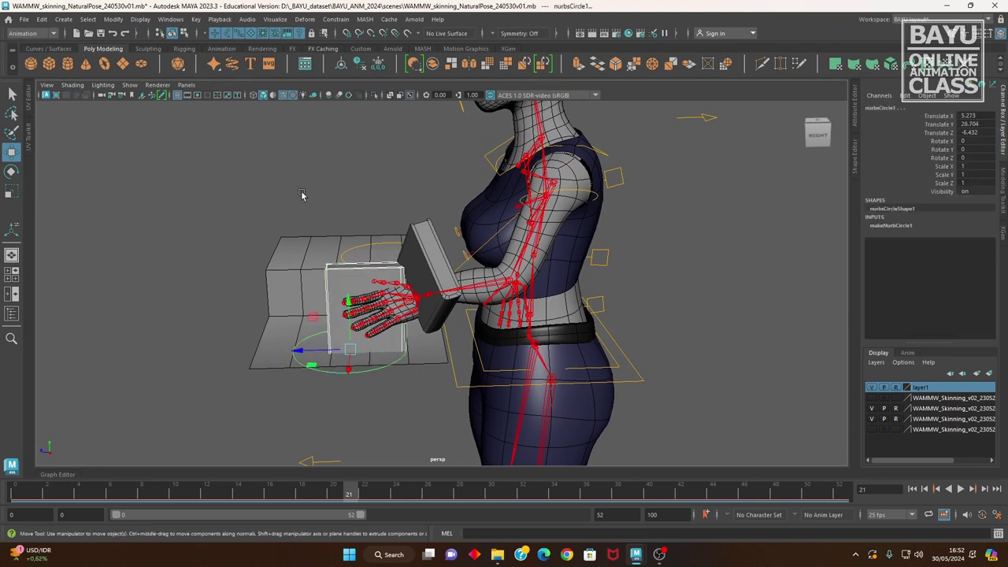
Centre the table book on the control circle at the X and Z midpoints with Align Objects.
click(127, 22)
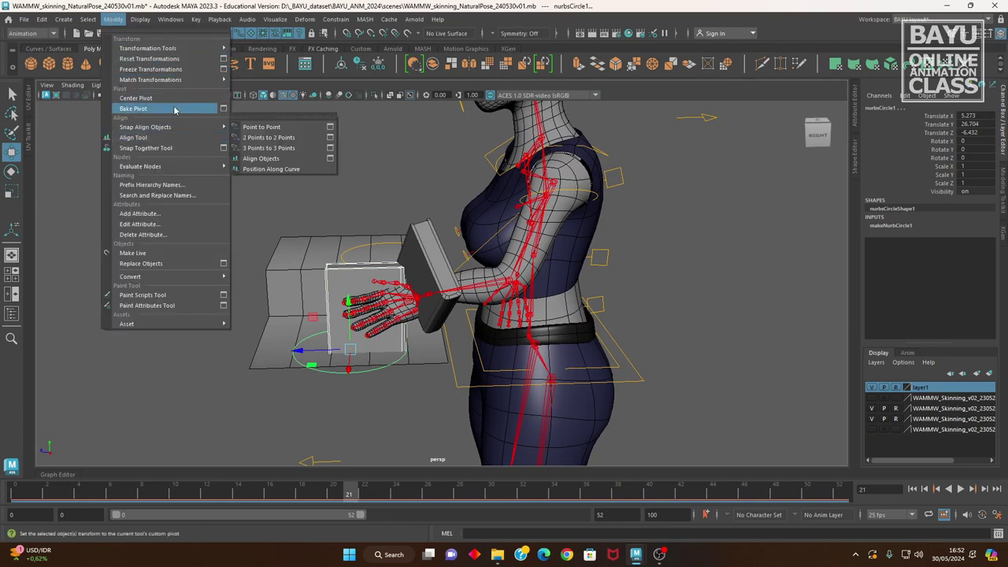
click(332, 160)
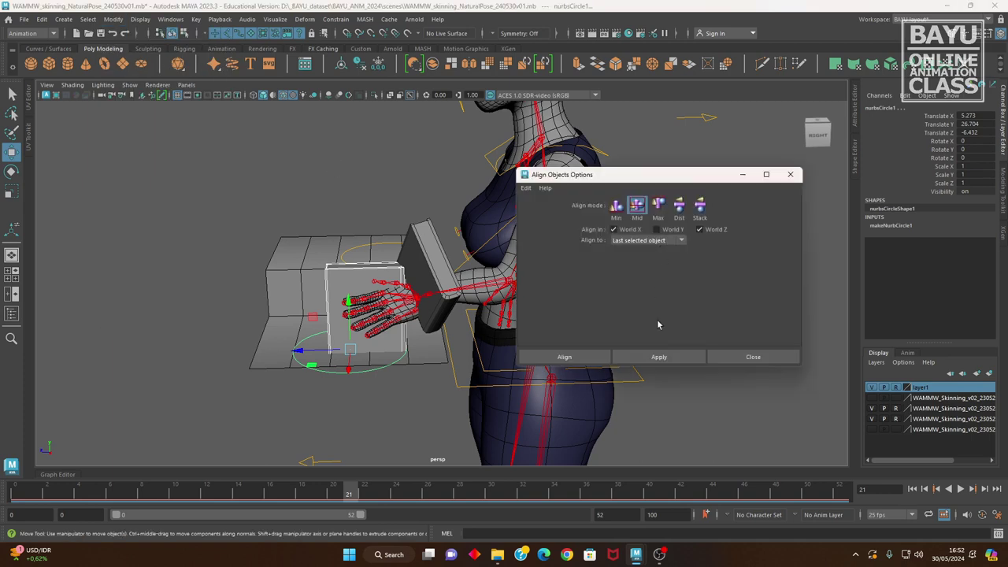
click(658, 358)
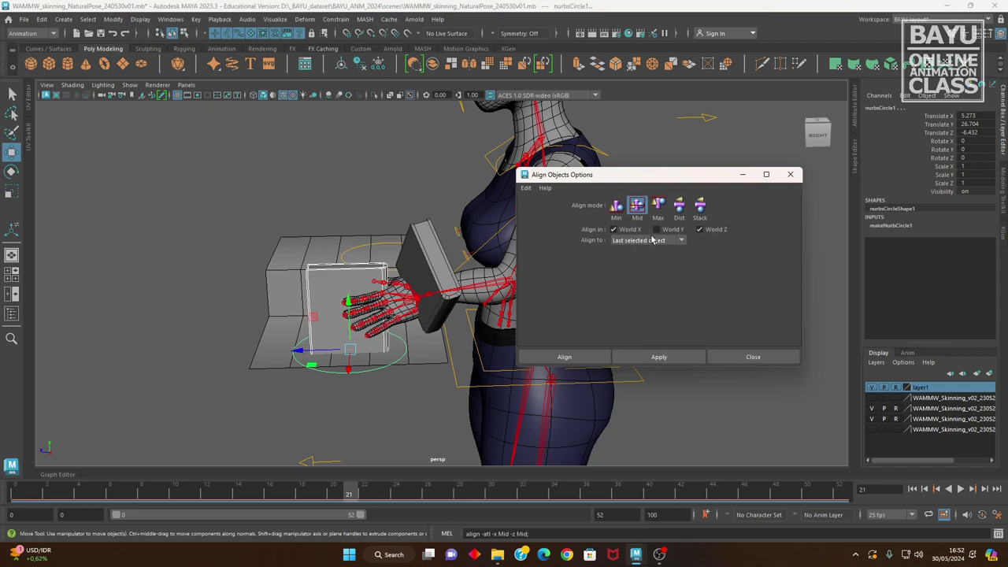
Align the book's Y minimum to the circle's height along world Y, then select pCube1.
click(705, 230)
click(658, 206)
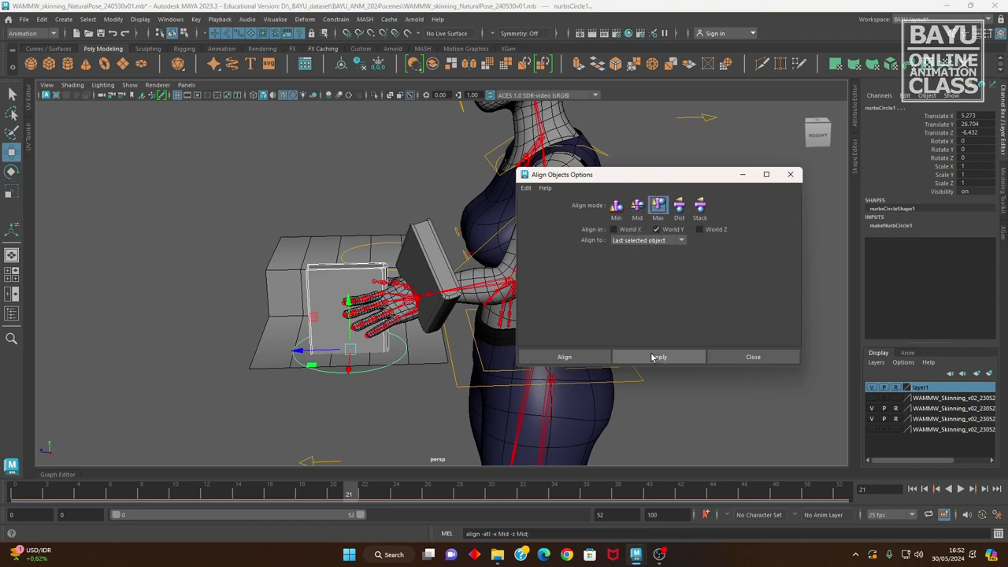
click(654, 359)
click(616, 205)
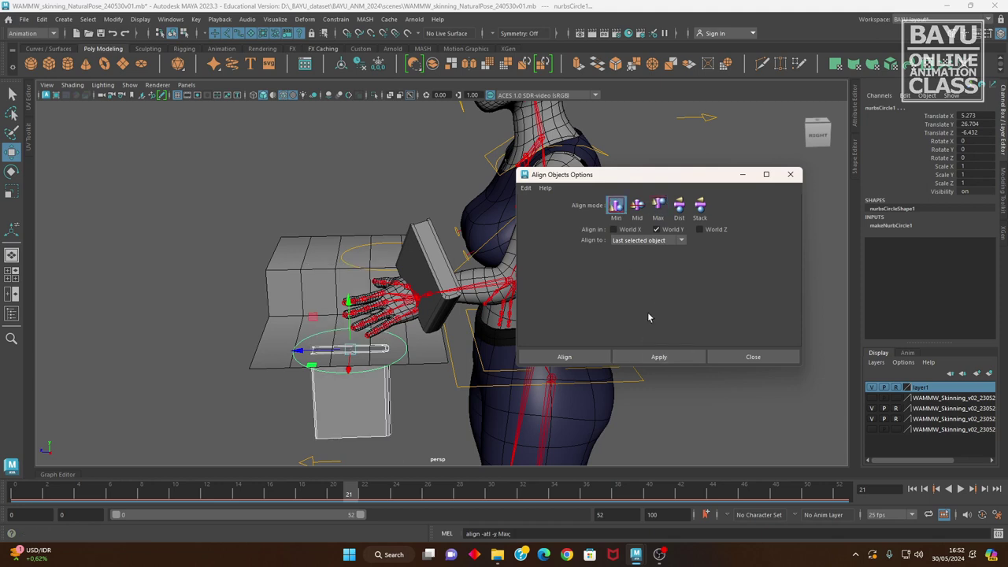
click(658, 358)
click(749, 359)
mouse_move(444, 356)
alt+mouse_down()
mouse_move(506, 357)
mouse_move(555, 315)
alt+mouse_up()
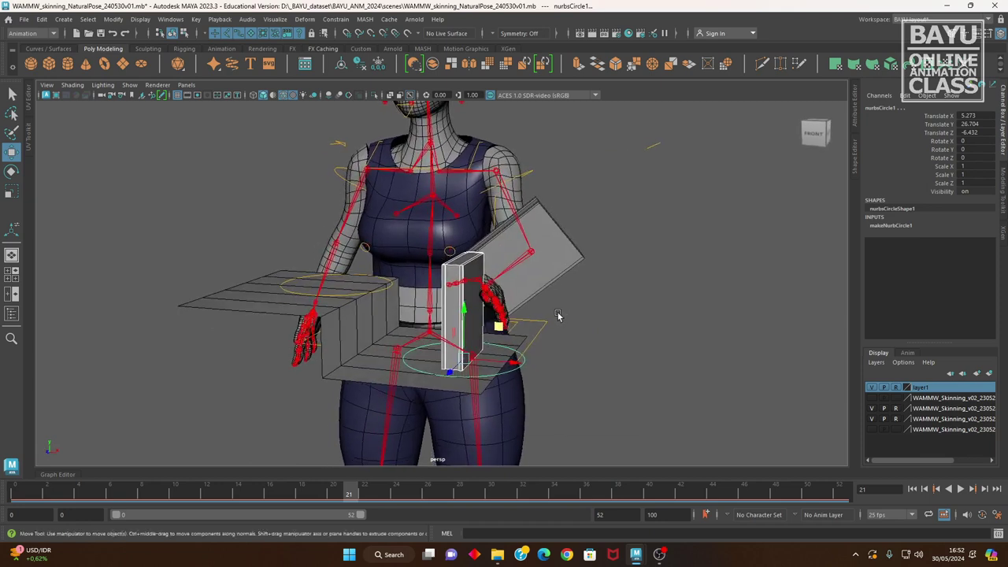
click(585, 273)
Put pCube1 on new layer layer2, hide it, and orbit in on the box and hands.
click(988, 375)
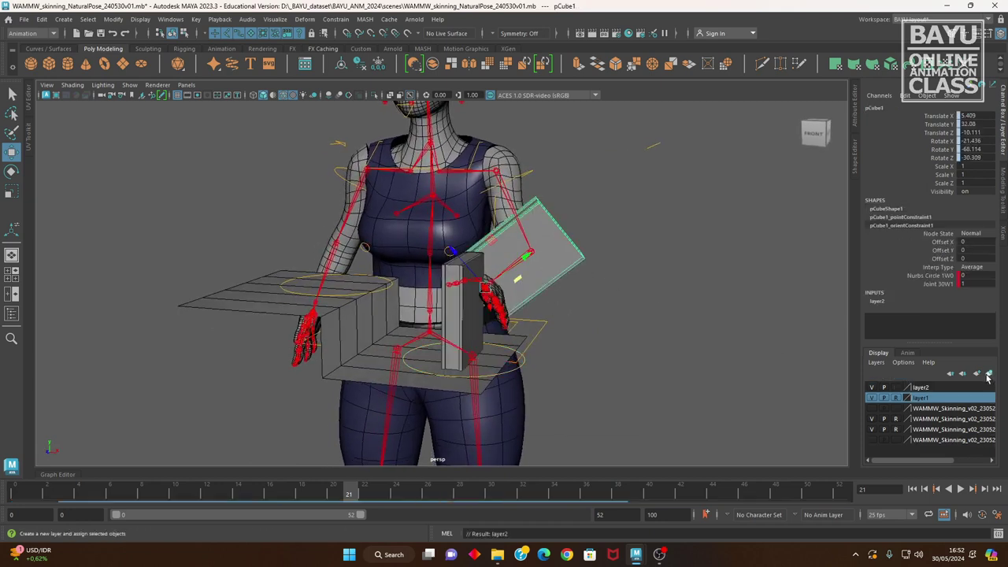
click(870, 387)
mouse_move(536, 339)
alt+mouse_down()
mouse_move(374, 337)
mouse_move(367, 378)
alt+mouse_up()
click(330, 417)
mouse_move(330, 417)
alt+mouse_down()
mouse_move(276, 375)
mouse_move(415, 417)
alt+mouse_up()
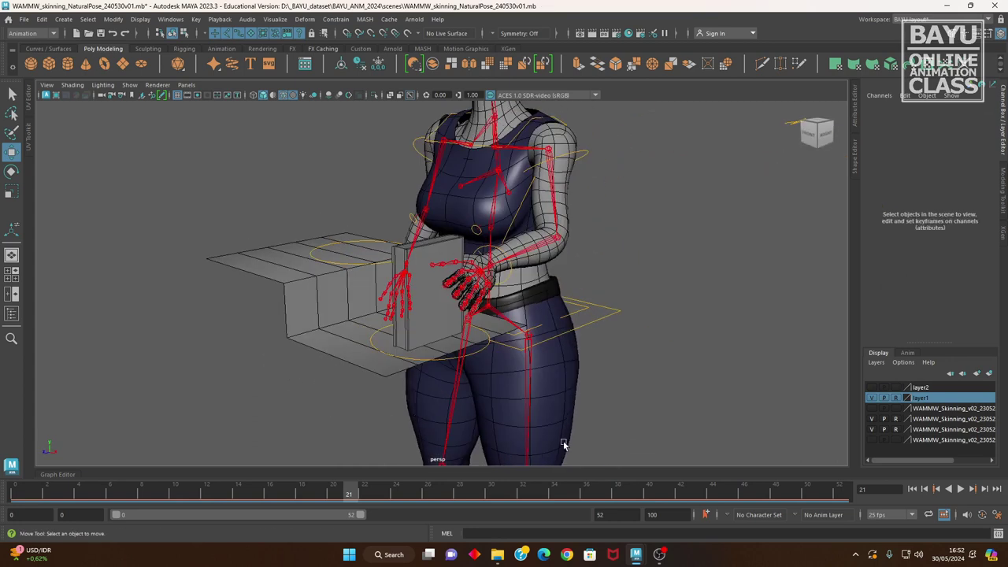
mouse_move(414, 368)
alt+mouse_down()
mouse_move(385, 389)
mouse_move(446, 393)
alt+mouse_up()
alt+right_drag(445, 394, 469, 373)
mouse_move(469, 377)
alt+mouse_down()
mouse_move(369, 390)
mouse_move(419, 376)
mouse_move(465, 383)
mouse_move(456, 397)
mouse_move(481, 407)
alt+mouse_up()
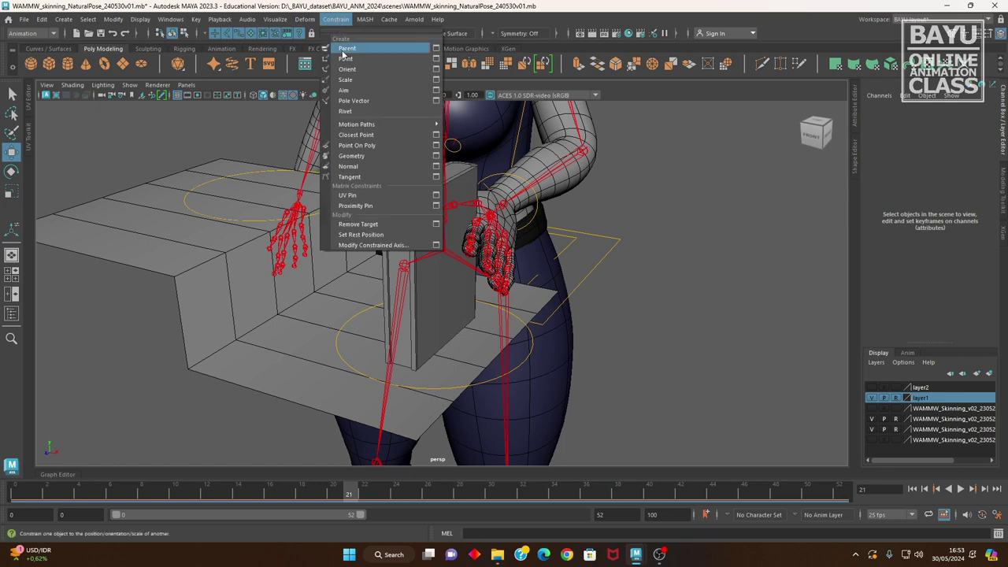
Play the hand animation, stopping at frame 20, then return to frame 0.
alt+drag(632, 350, 476, 394)
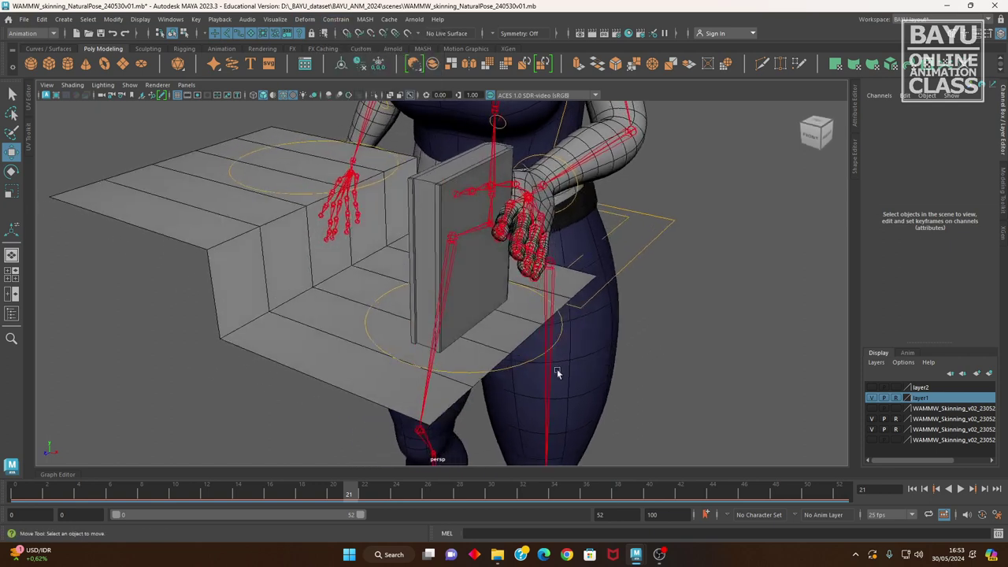
drag(349, 496, 333, 493)
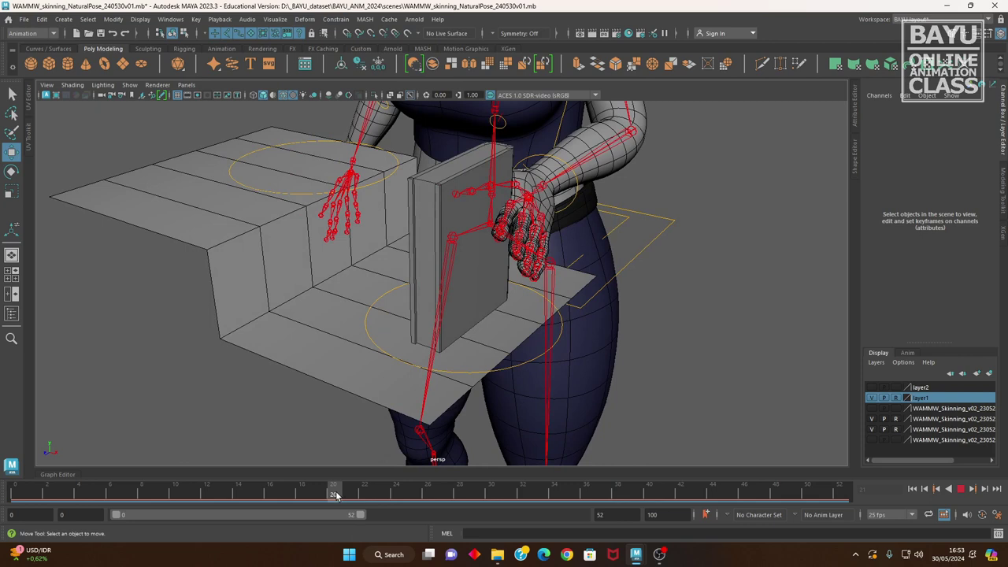
key(alt+v)
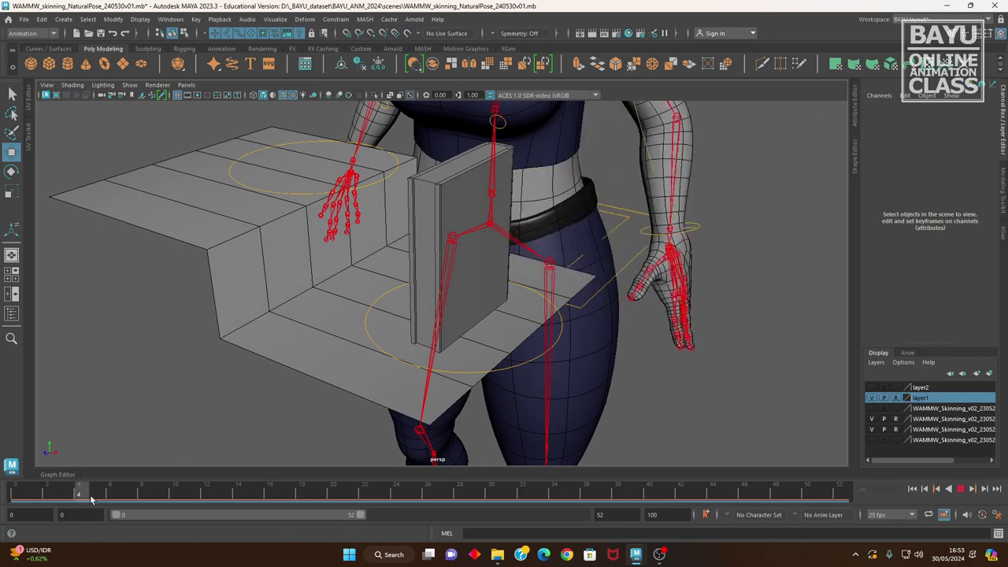
key(alt+v)
mouse_move(373, 292)
alt+mouse_down()
mouse_move(364, 323)
mouse_move(394, 322)
mouse_move(364, 318)
alt+mouse_up()
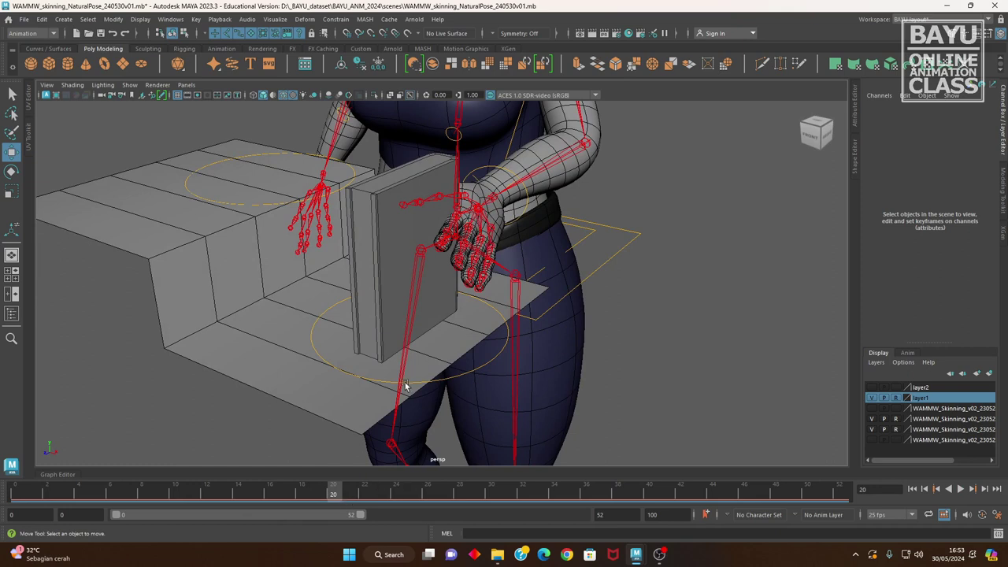
alt+drag(404, 385, 342, 400)
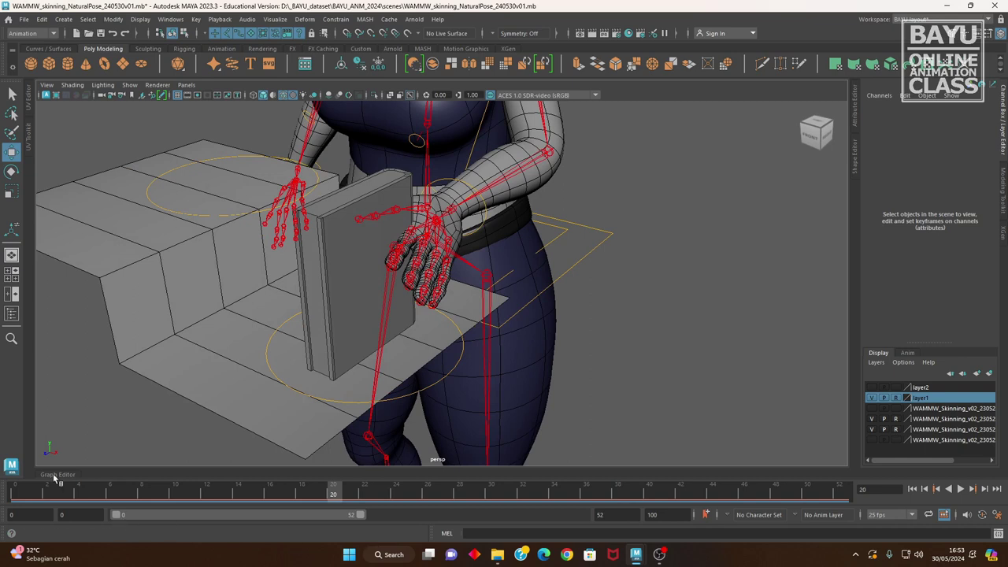
click(15, 494)
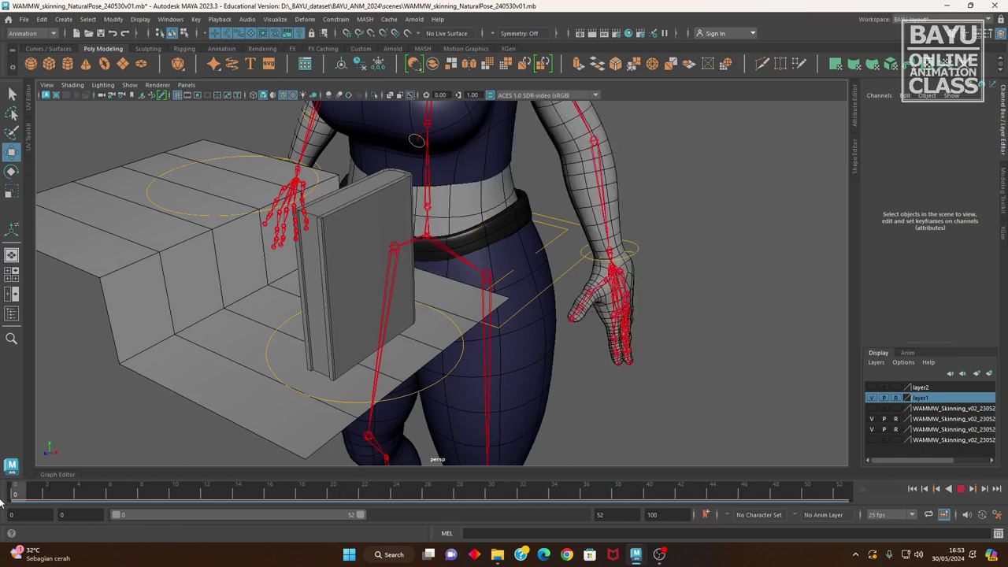
Add a parent constraint with Maintain offset linking pCube2 to the circle, then select nurbsCircle1.
click(431, 390)
click(323, 238)
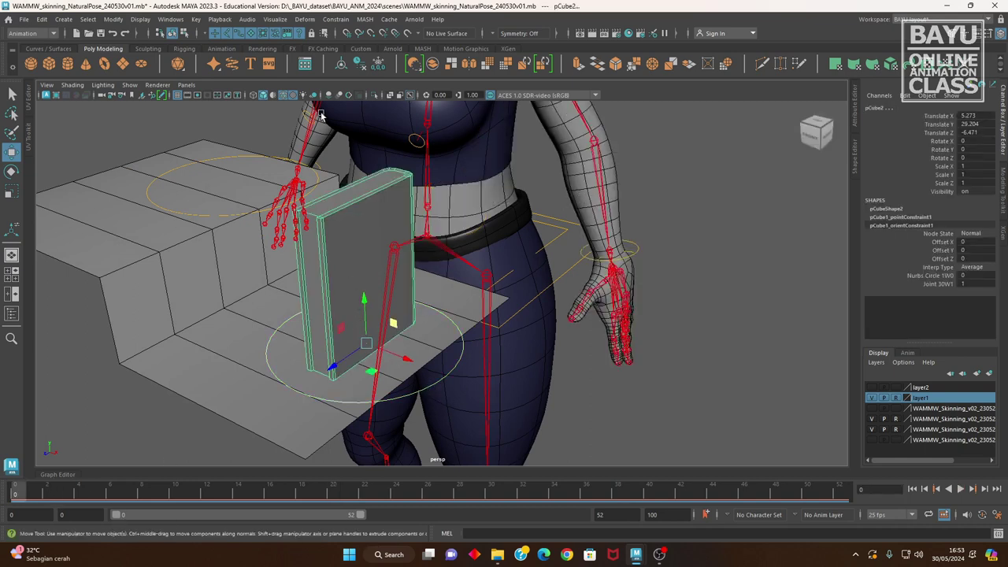
click(332, 19)
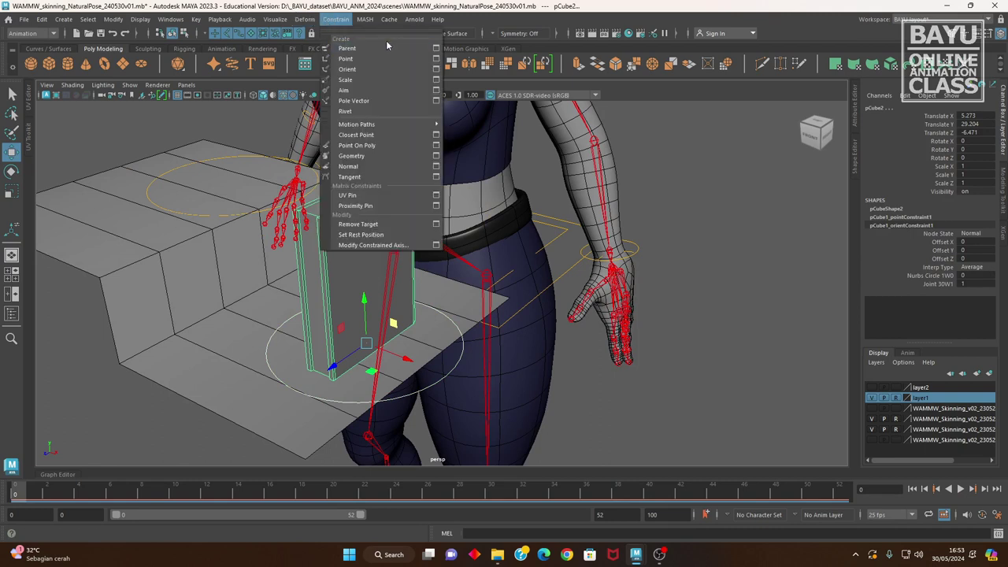
click(436, 49)
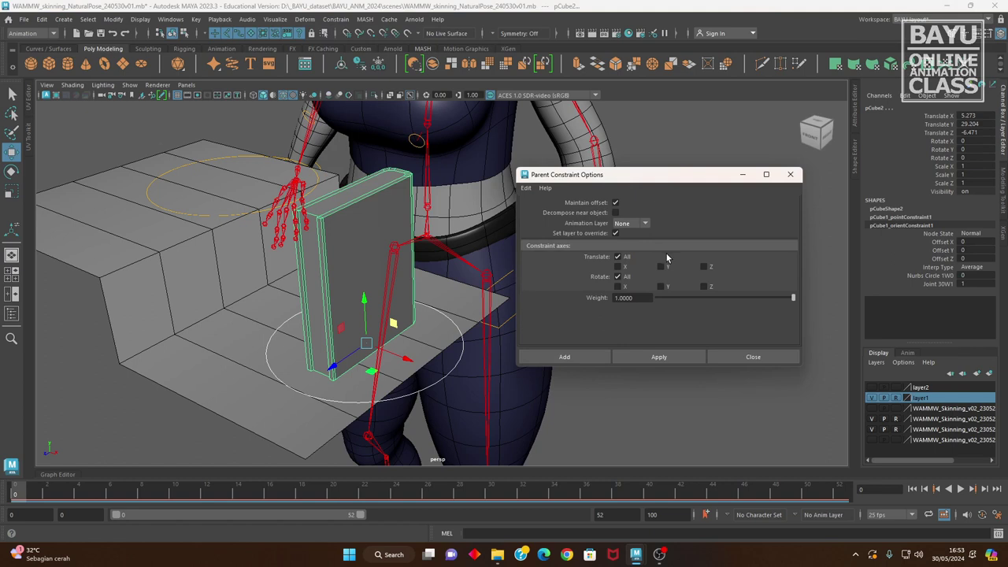
click(586, 357)
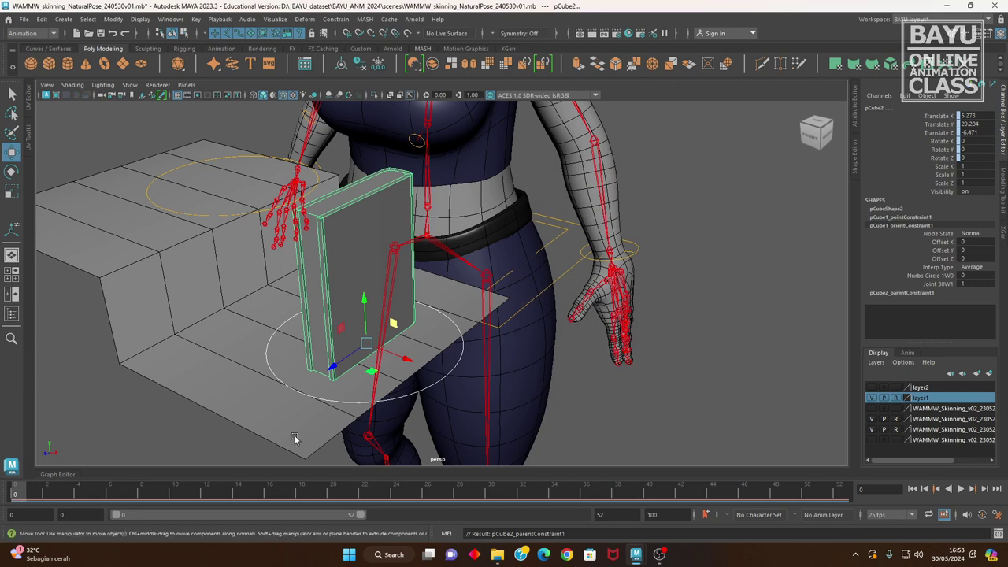
click(538, 386)
click(441, 386)
mouse_move(441, 386)
alt+mouse_down()
mouse_move(449, 410)
mouse_move(407, 378)
alt+mouse_up()
mouse_move(472, 409)
alt+mouse_down()
mouse_move(438, 441)
mouse_move(389, 428)
alt+mouse_up()
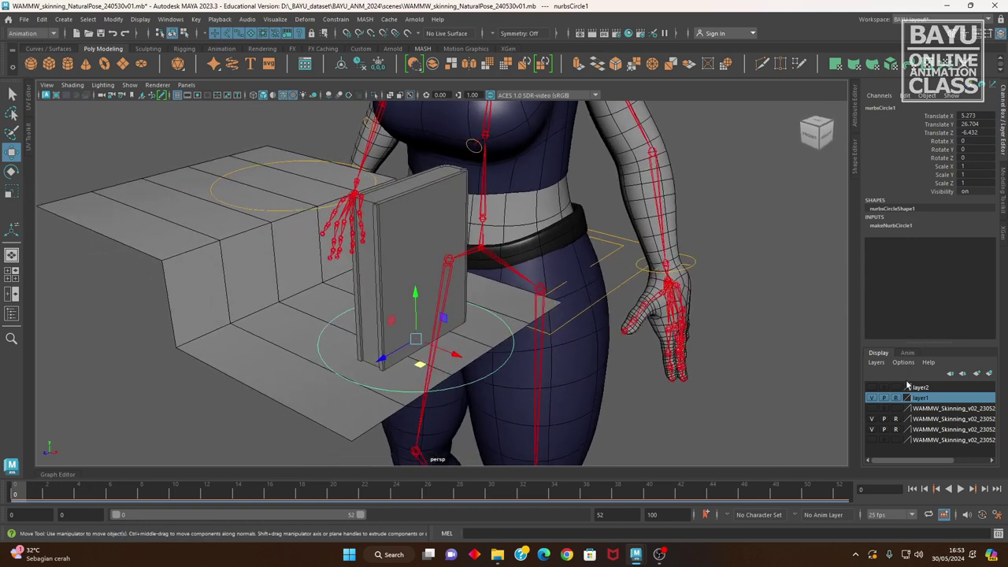
Select pCube2 and browse its Attribute Editor tabs, including pCube1_pointConstraint1.
click(643, 412)
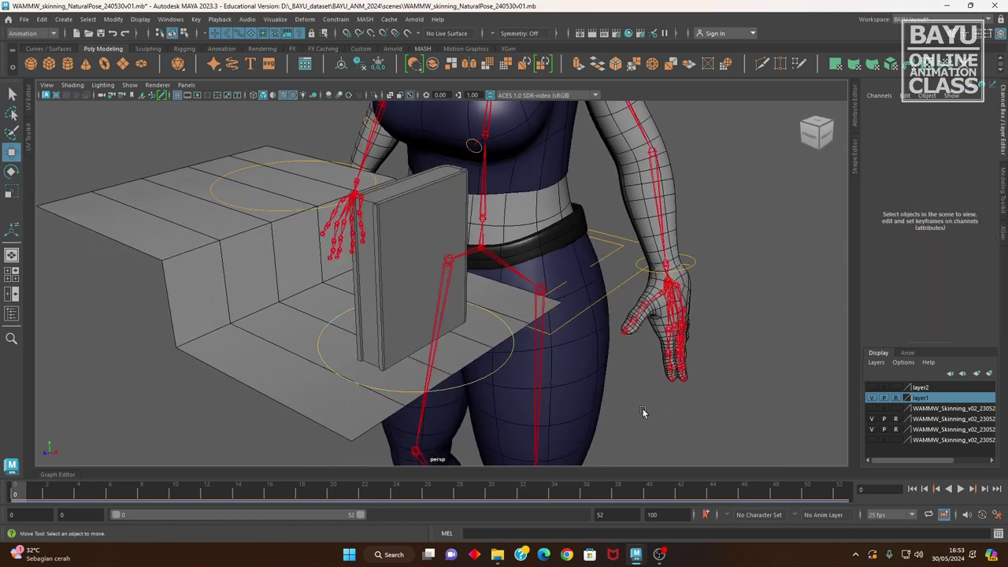
click(407, 258)
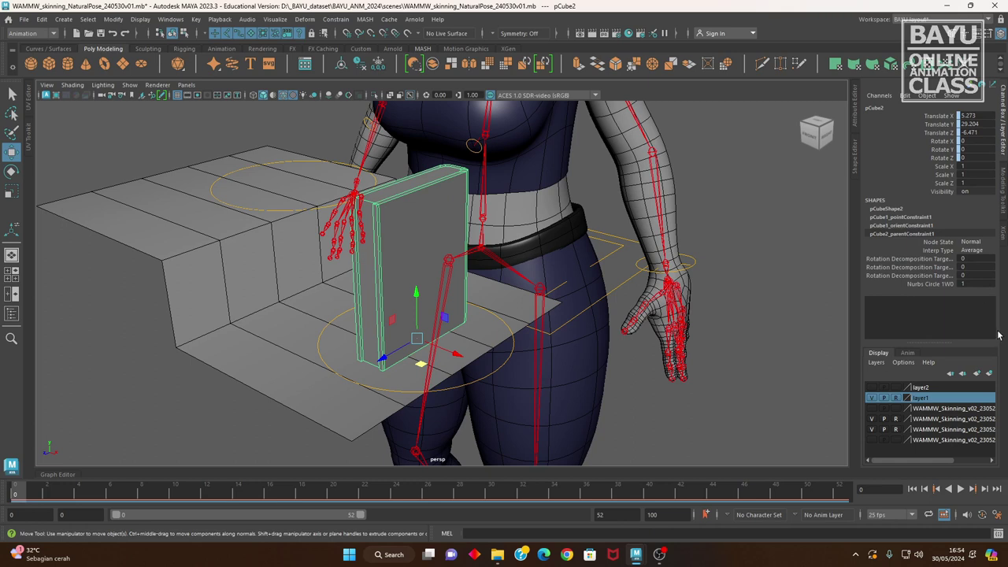
click(858, 118)
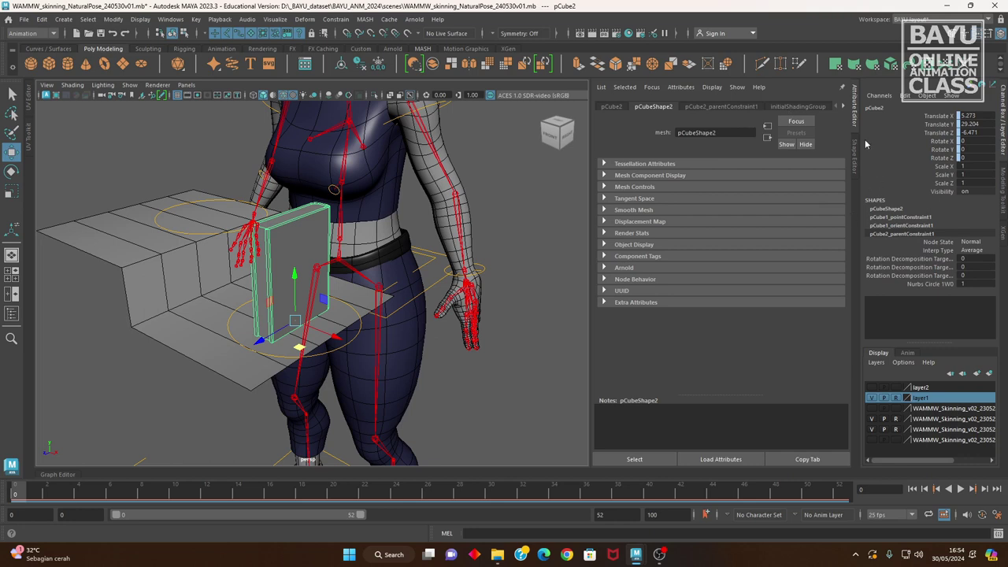
click(843, 106)
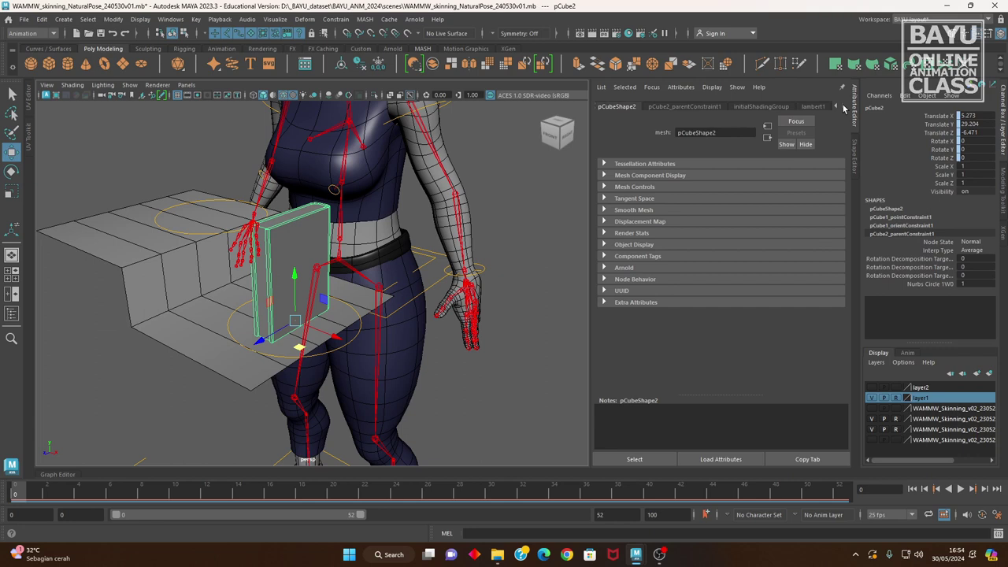
click(904, 217)
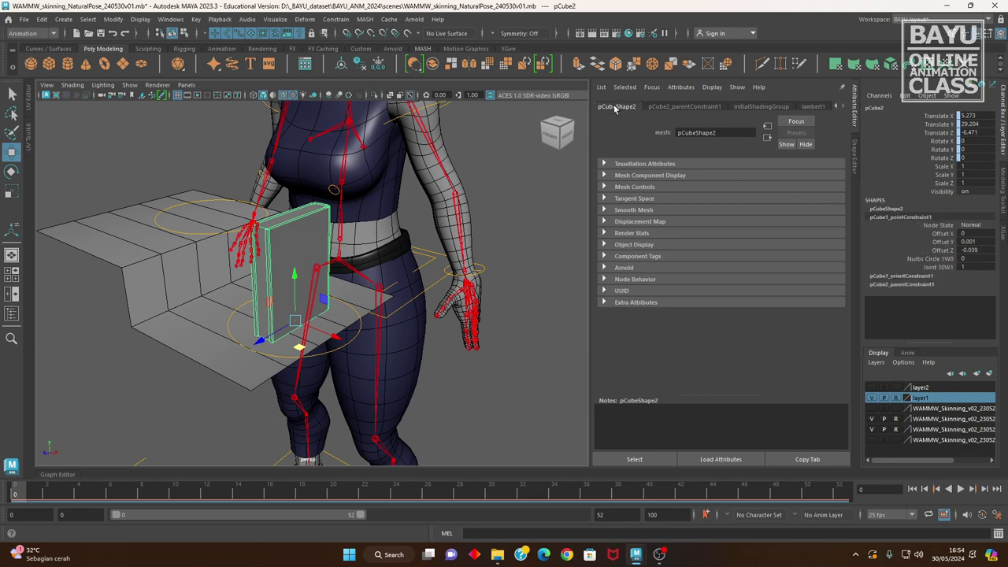
click(836, 108)
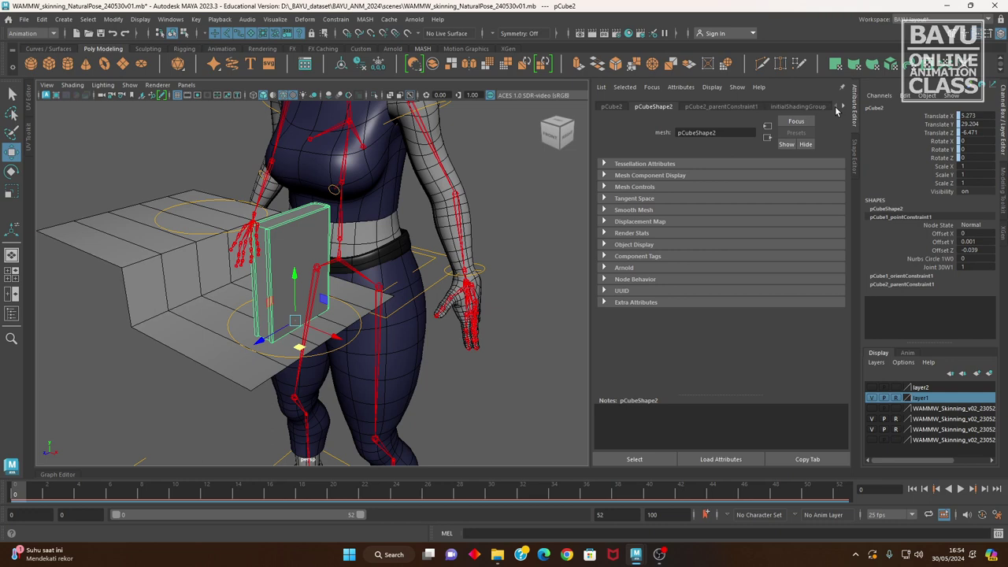
Reselect pCube2 and expand its point and orient constraint offsets and weights.
click(447, 395)
click(306, 245)
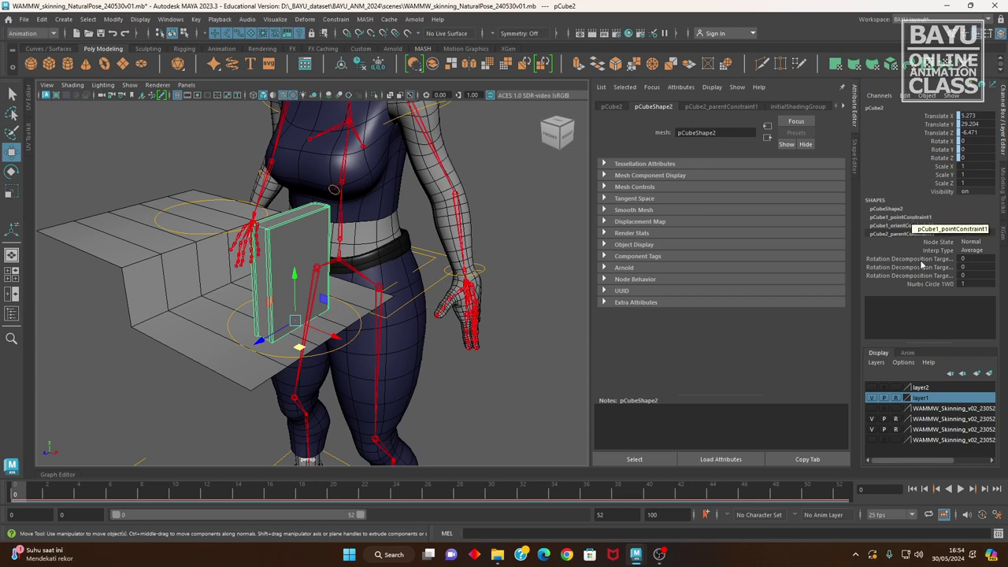
click(911, 221)
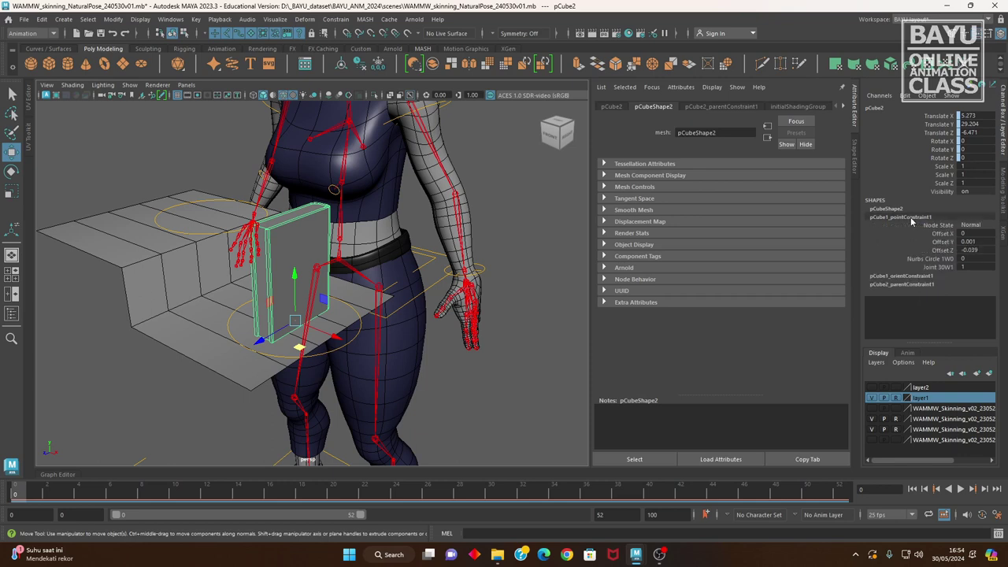
click(905, 275)
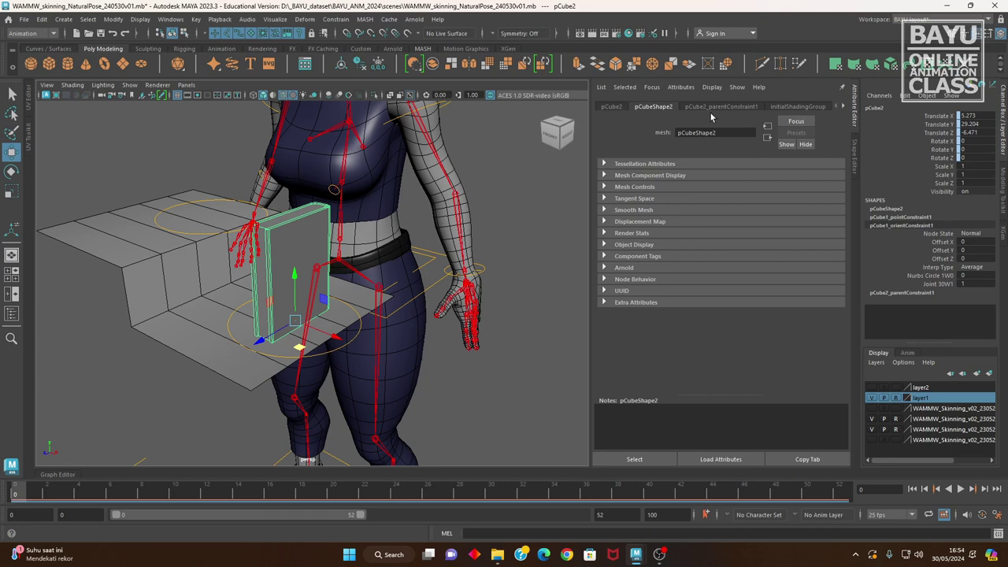
click(842, 107)
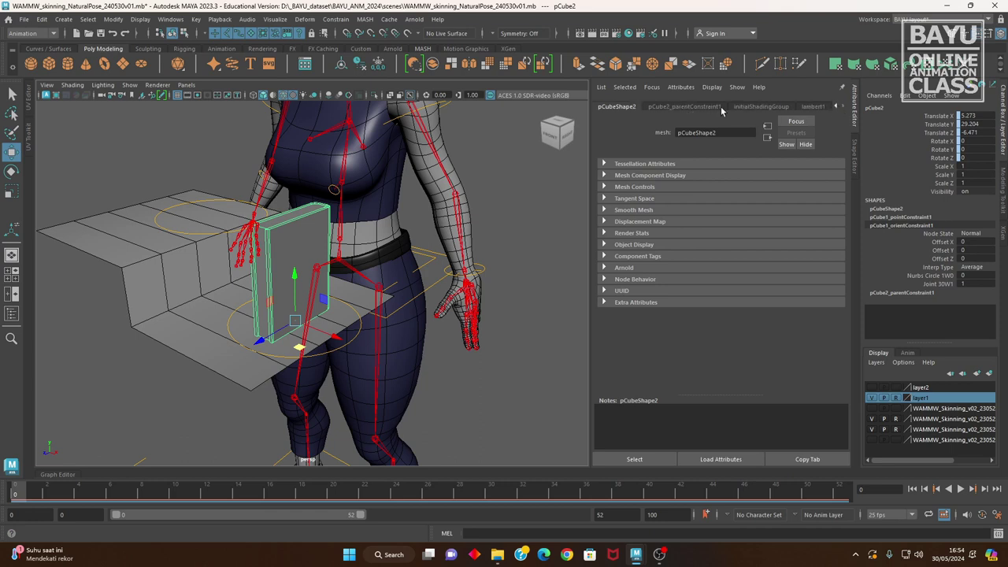
click(525, 224)
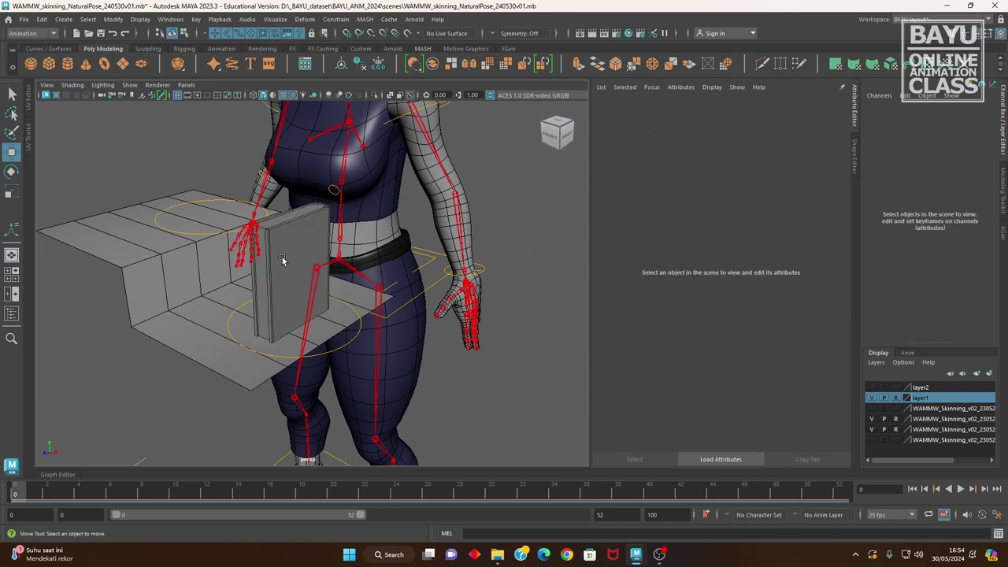
click(286, 260)
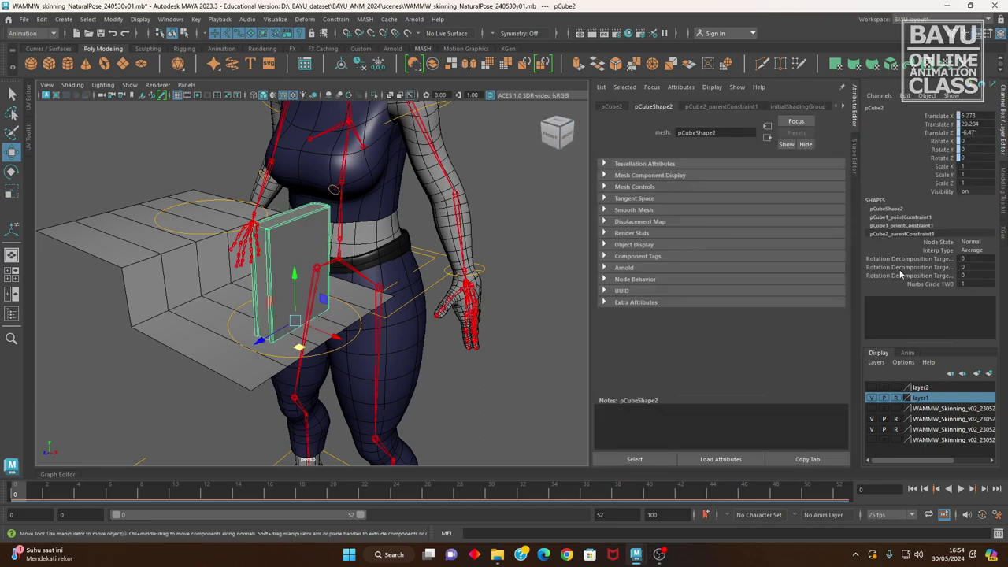
Delete pCube2's history and break connections on its translate, rotate and scale channels.
click(41, 21)
mouse_move(72, 145)
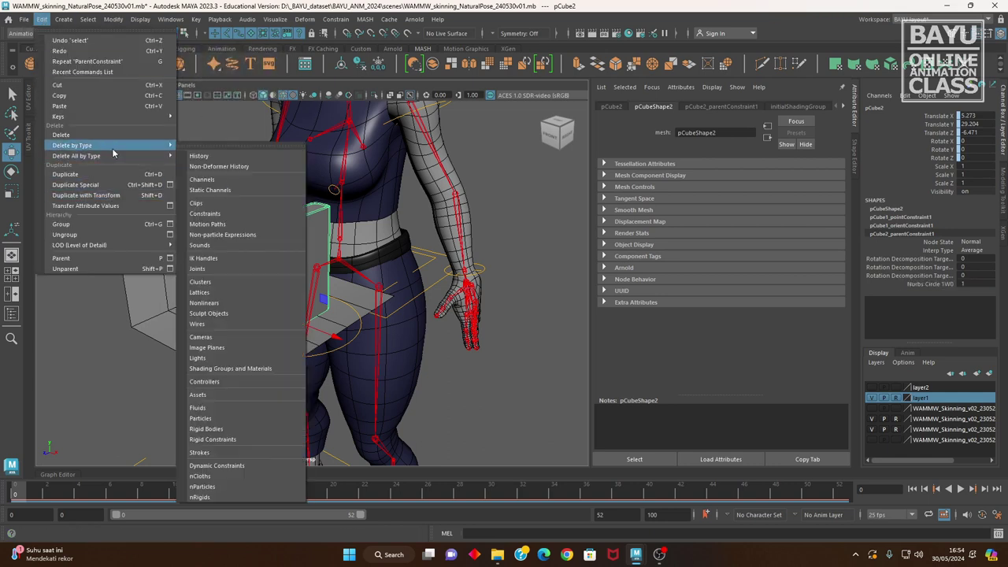
click(206, 150)
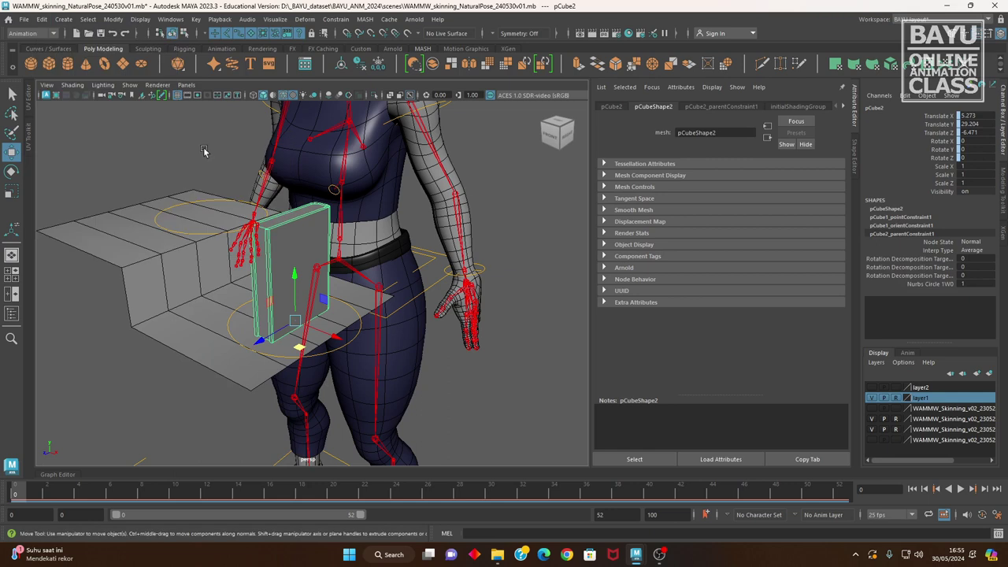
drag(942, 116, 937, 185)
right_click(939, 182)
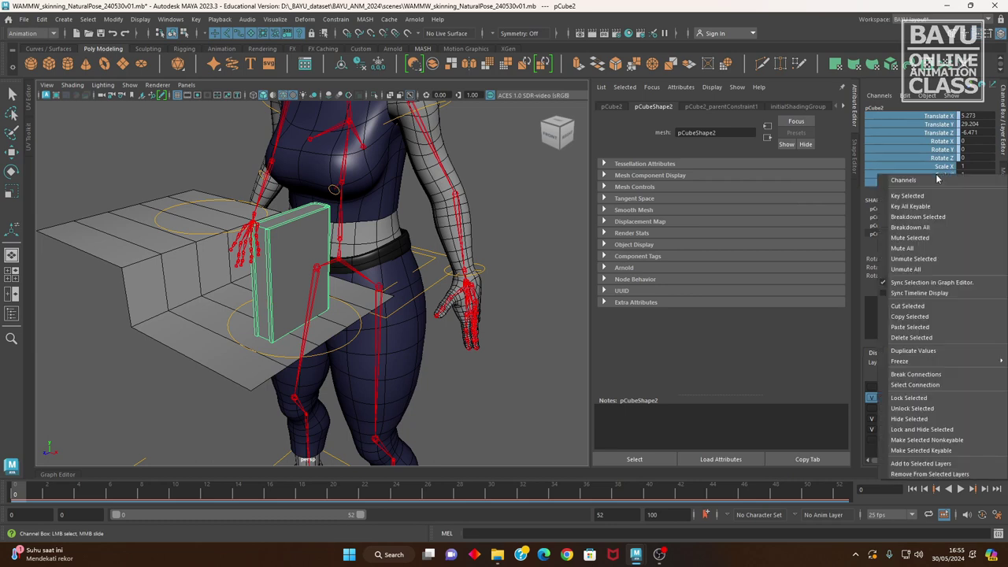
click(933, 376)
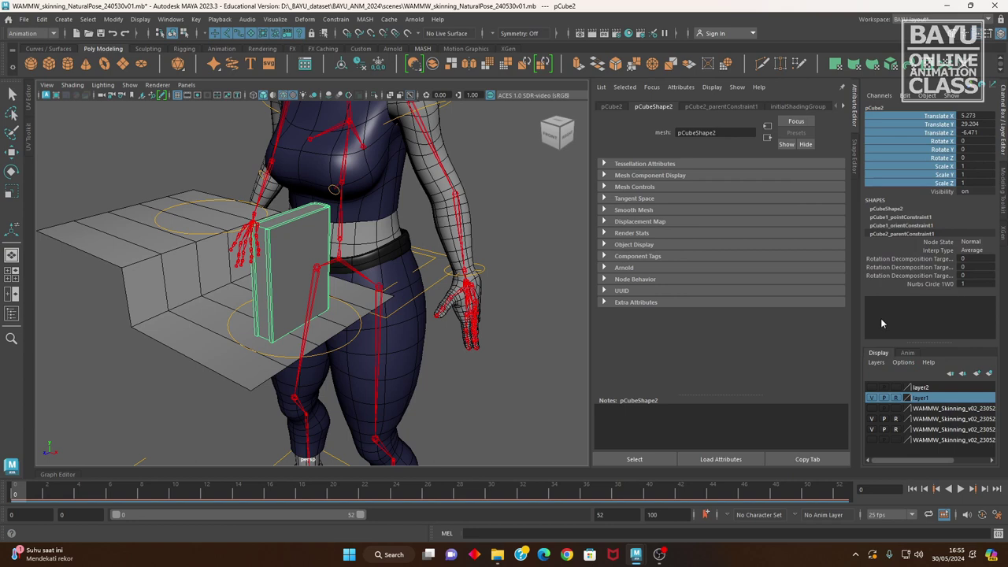
Switch to the Move tool, reselect pCube2 and view its pCube2_parentConstraint1 attributes.
key(w)
click(531, 360)
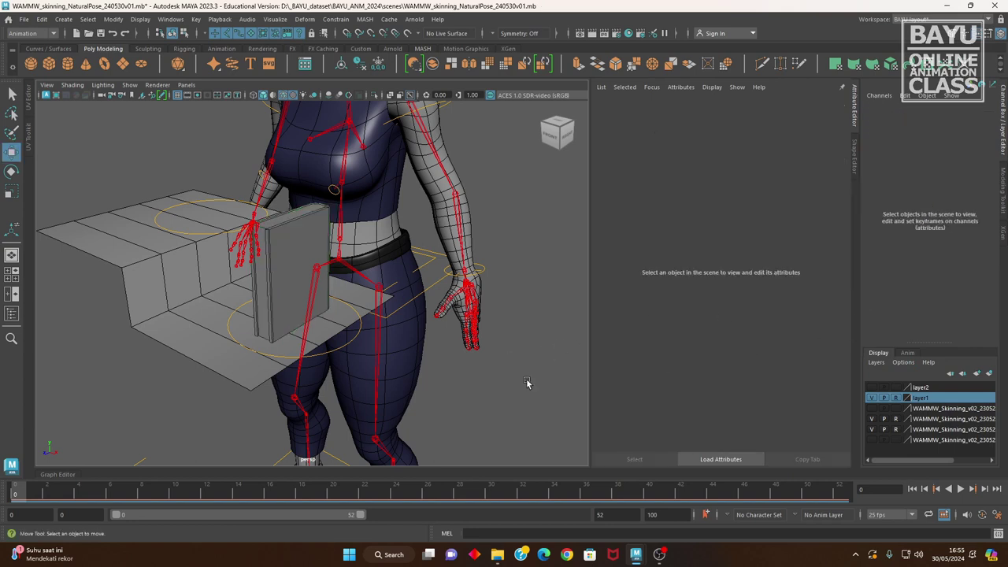
click(298, 239)
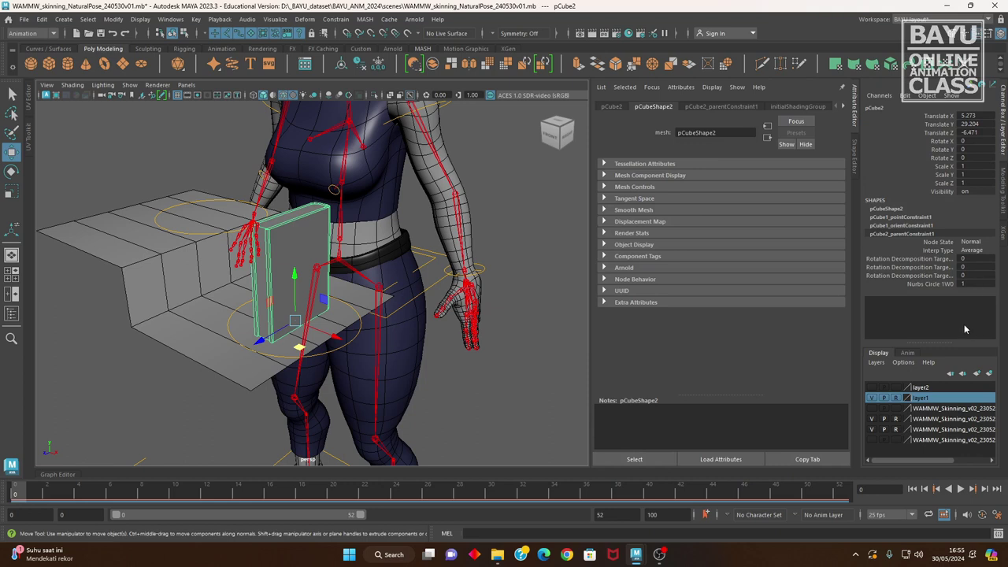
click(721, 106)
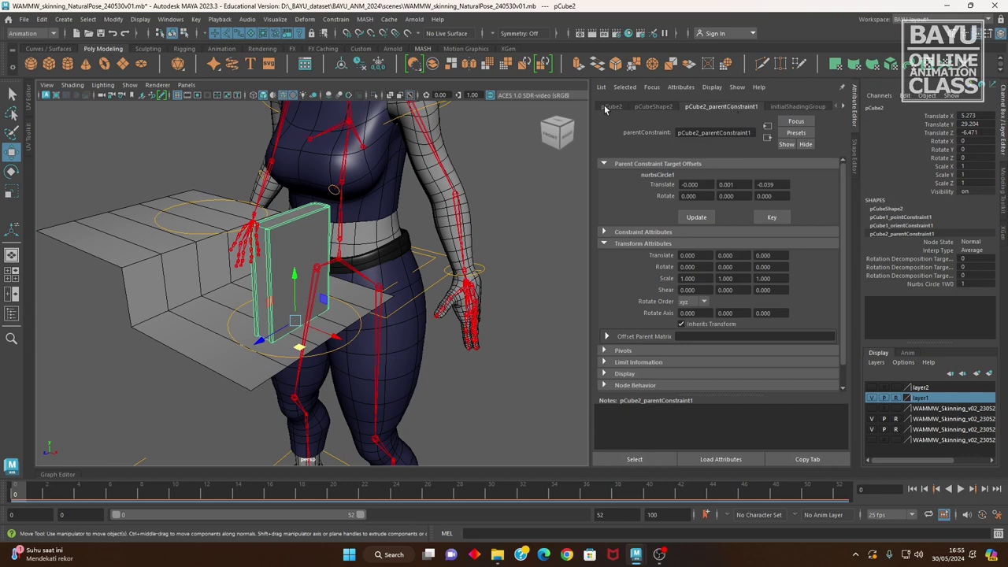
Browse pCube2's related node tabs in the Attribute Editor and reselect pCube2.
click(604, 108)
click(649, 107)
click(708, 109)
click(843, 107)
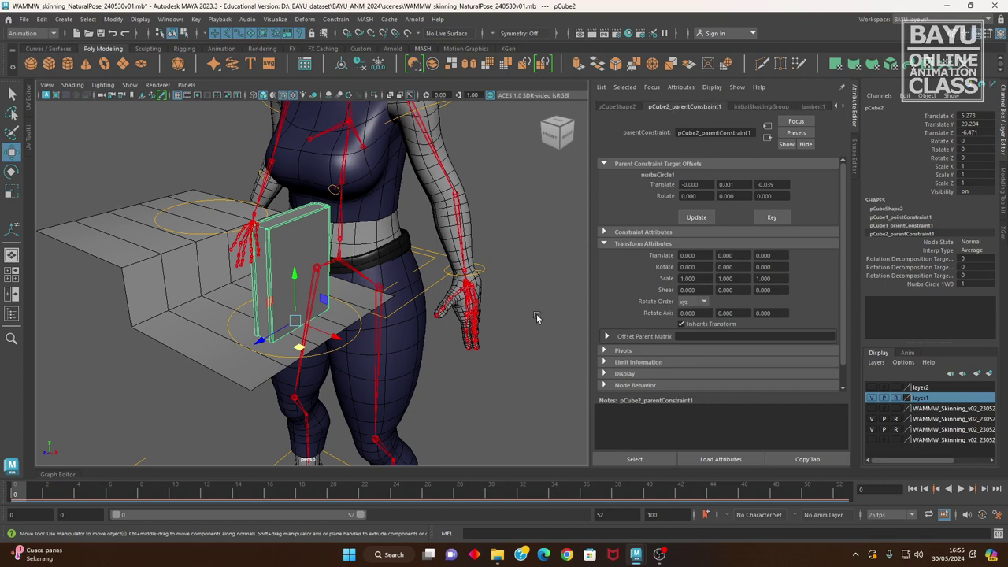
click(455, 347)
click(290, 253)
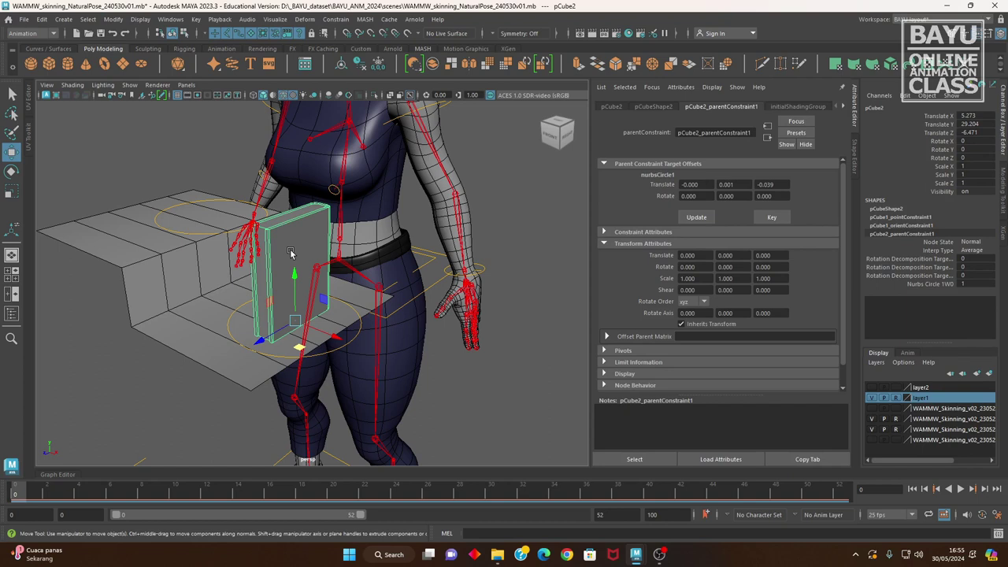
click(505, 226)
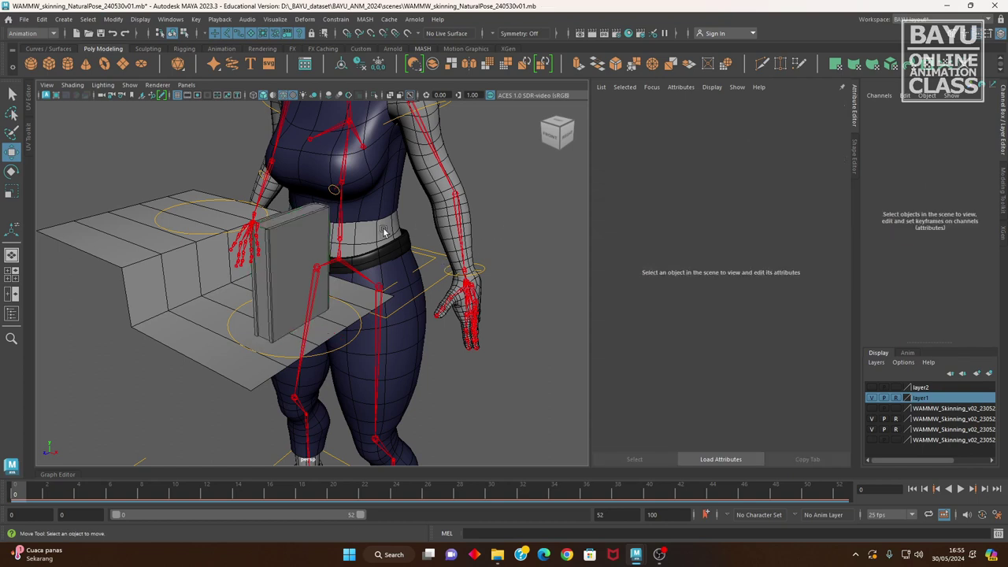
click(296, 232)
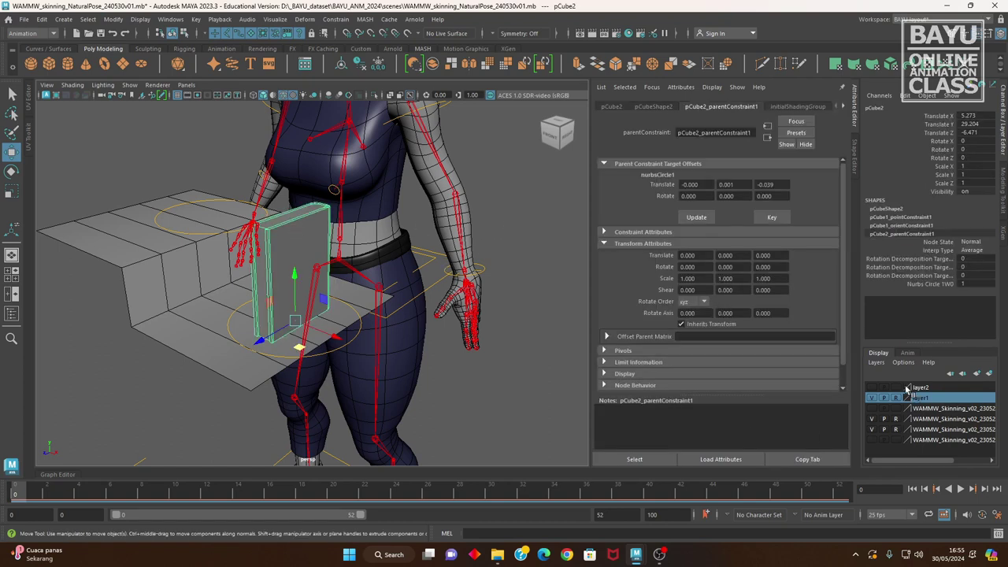
Turn layer2 visibility back on, toggle layer1 off and on, and zoom out.
click(871, 386)
click(871, 398)
click(871, 398)
scroll(464, 359, down, 3)
alt+drag(344, 368, 378, 370)
click(927, 388)
right_click(929, 390)
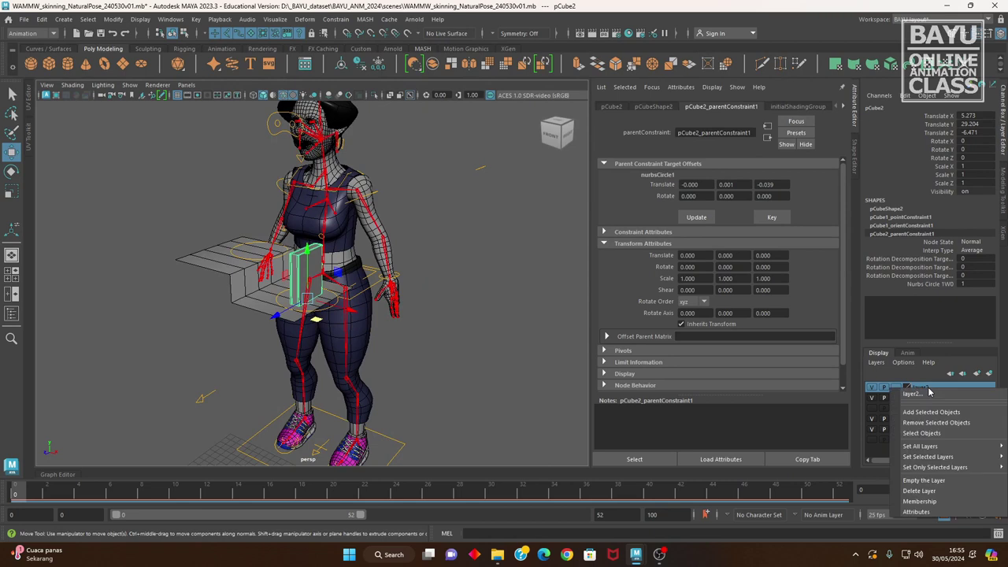
click(932, 435)
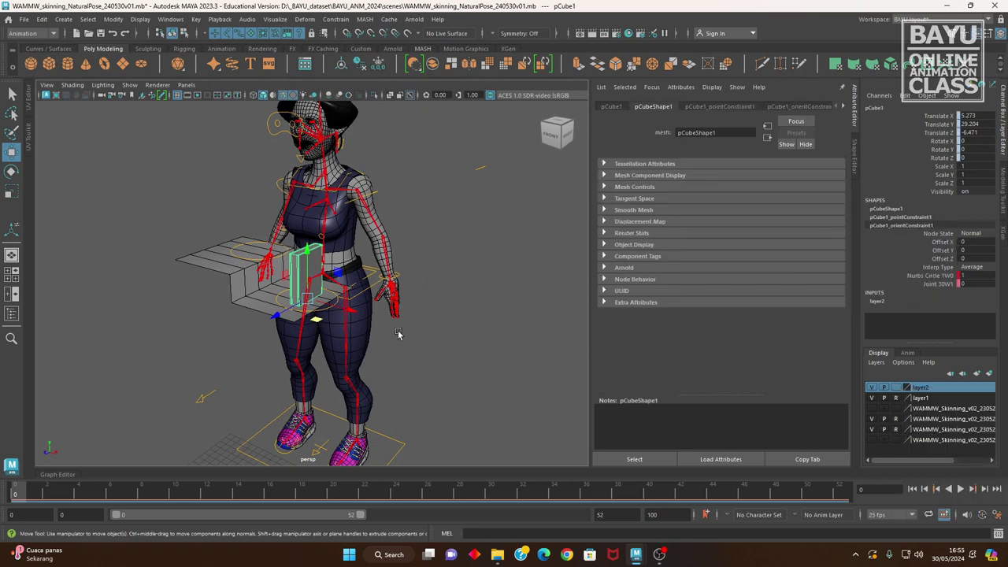
drag(274, 316, 381, 353)
scroll(381, 352, up, 3)
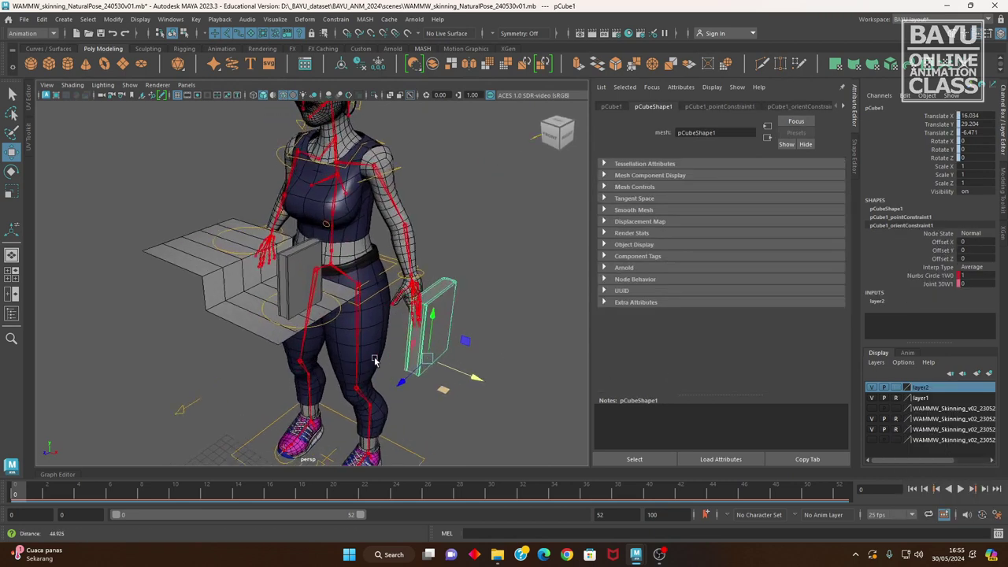
scroll(354, 347, up, 2)
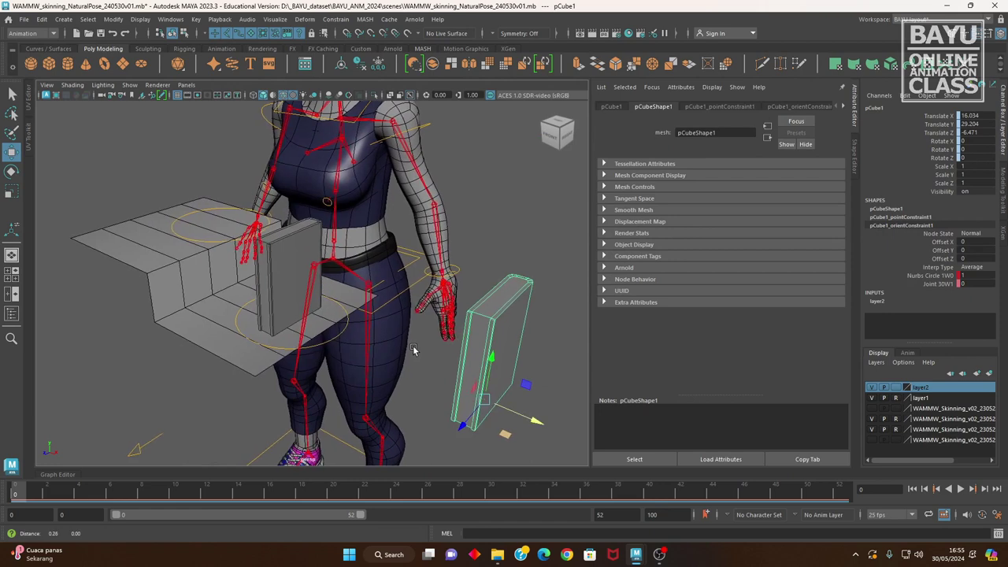
click(276, 292)
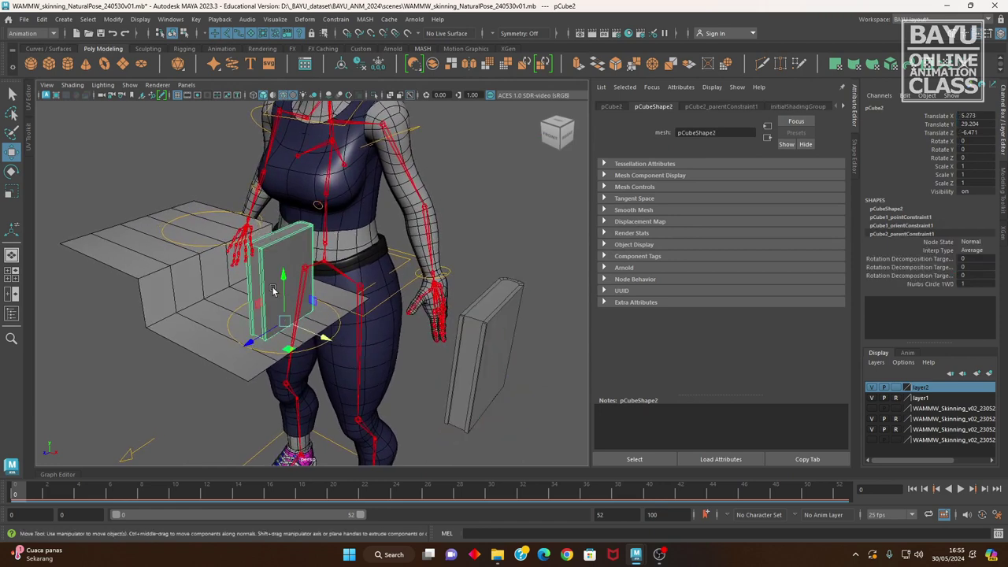
click(486, 348)
click(517, 305)
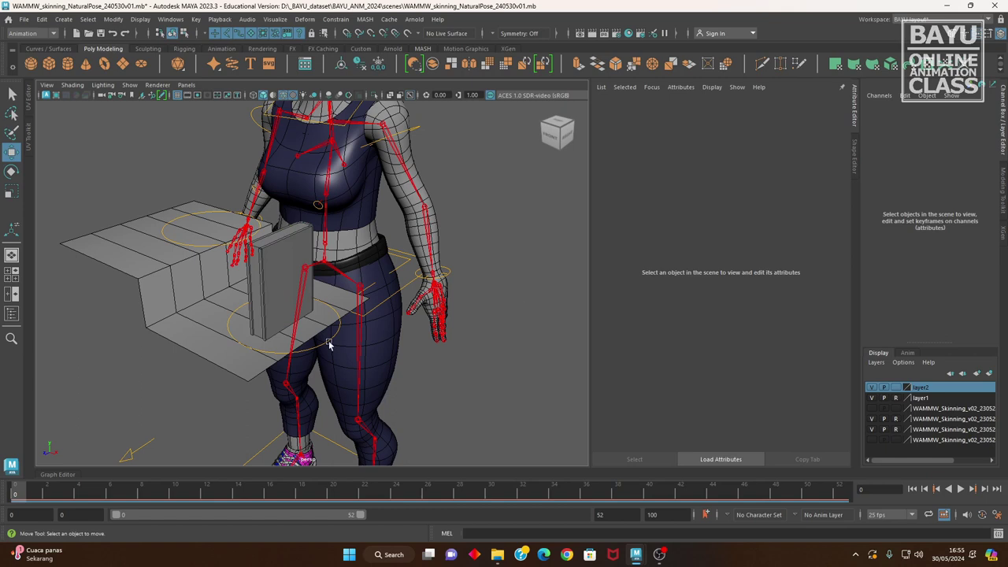
click(275, 281)
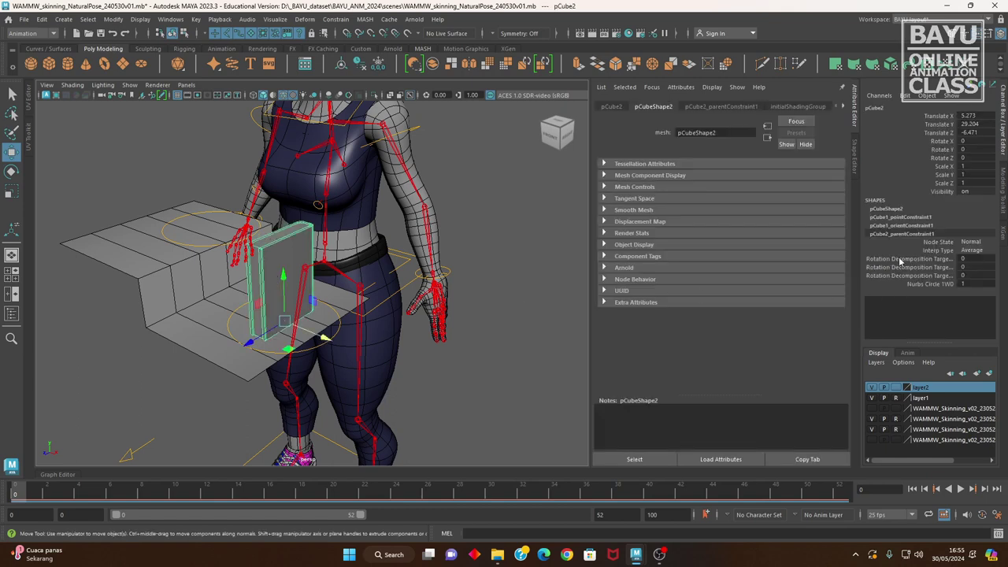
alt+drag(355, 331, 418, 355)
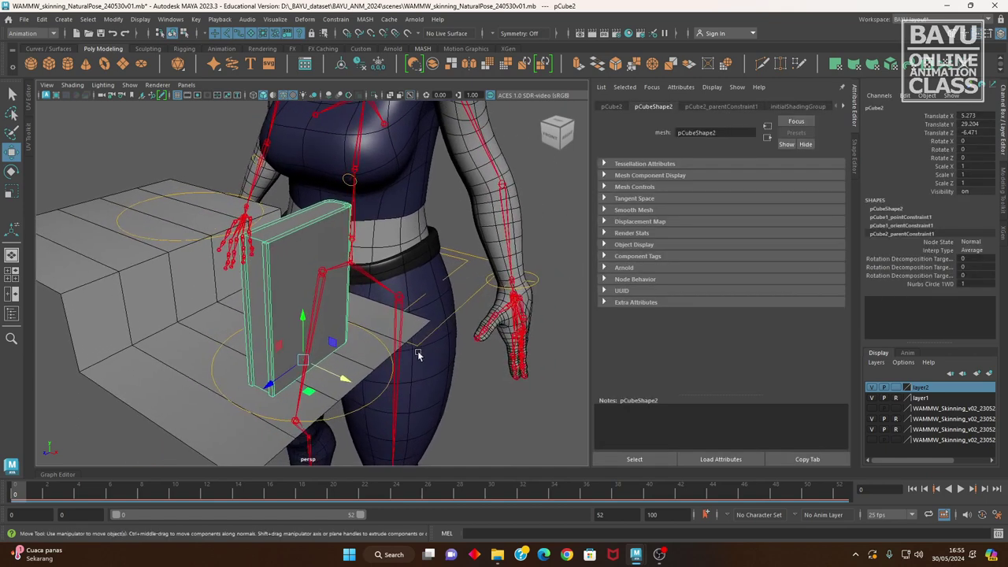
Duplicate the book cube as pCube3 and dock the Outliner beside the attribute panel.
click(39, 21)
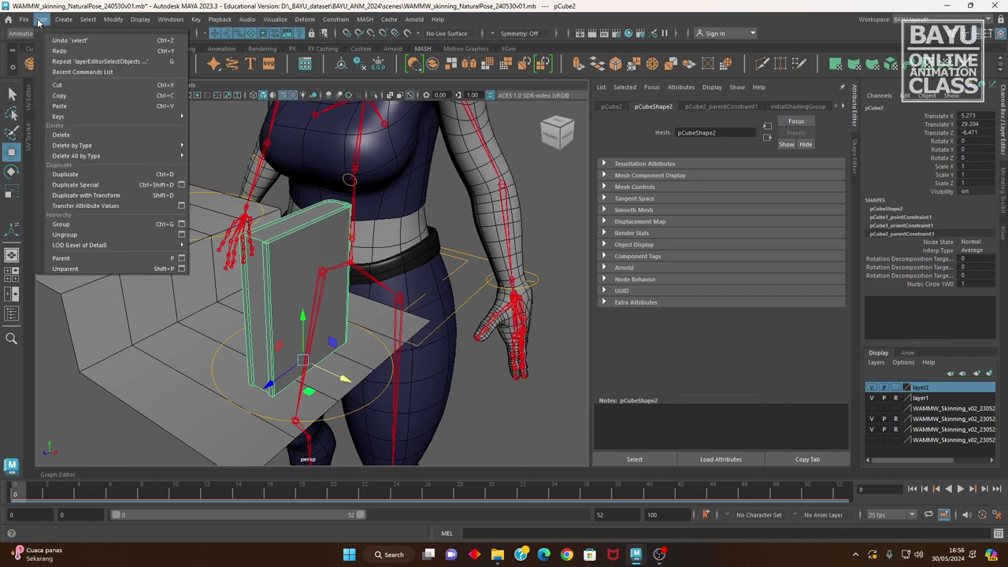
click(111, 176)
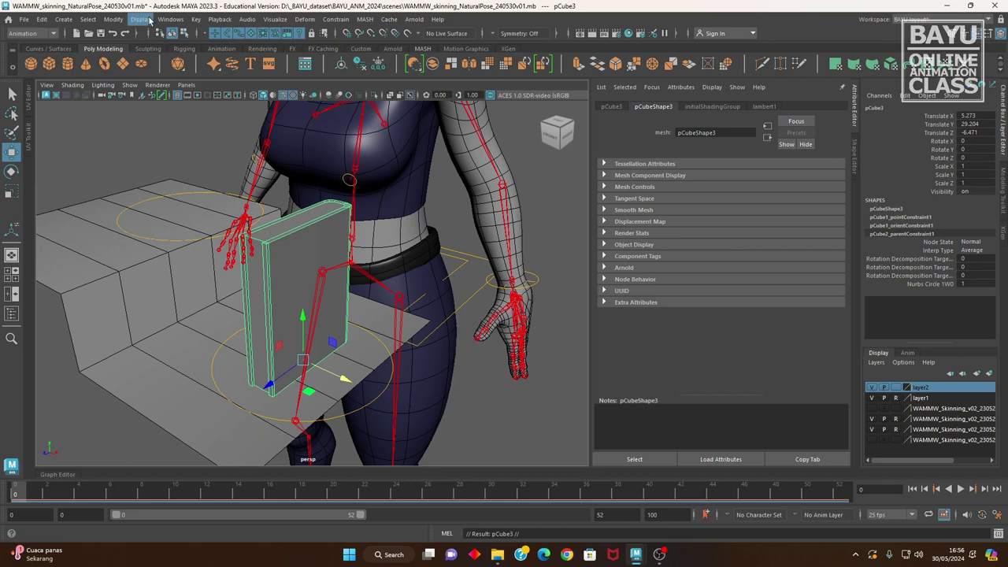
click(177, 21)
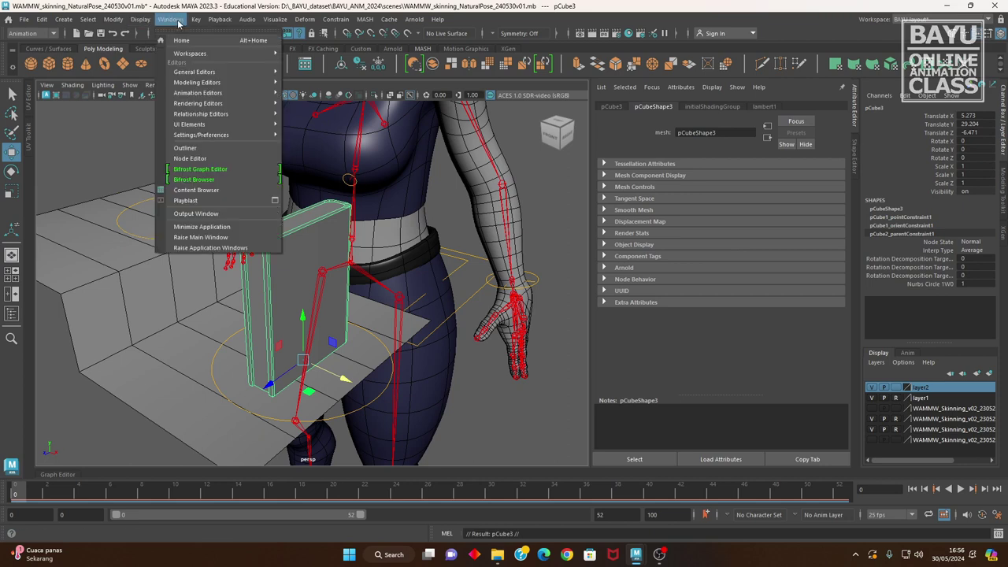
click(203, 148)
mouse_move(193, 98)
mouse_down()
mouse_move(859, 184)
mouse_move(590, 192)
mouse_up()
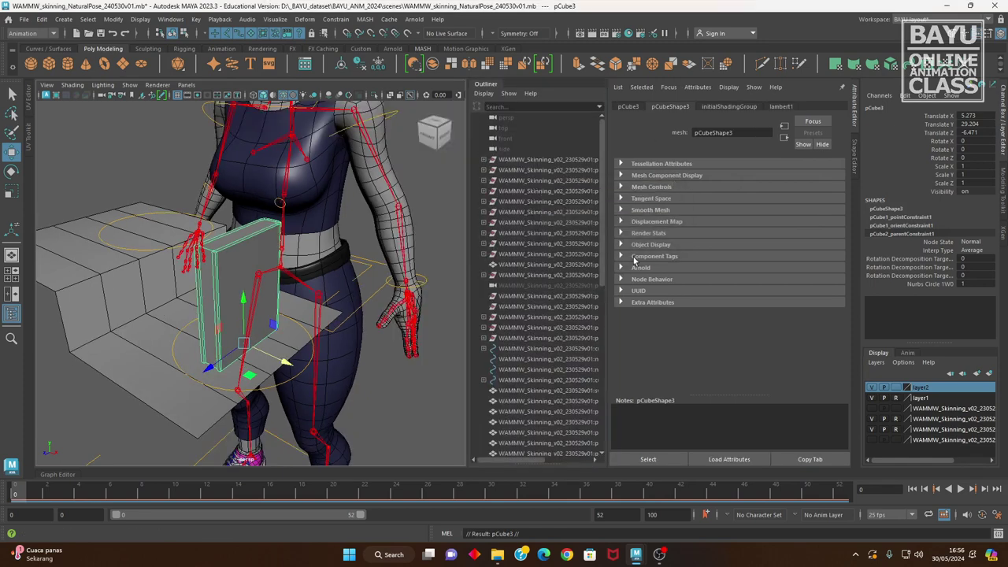
Collapse the Attribute Editor and select pCube2, then pCube3, in the Outliner.
click(855, 115)
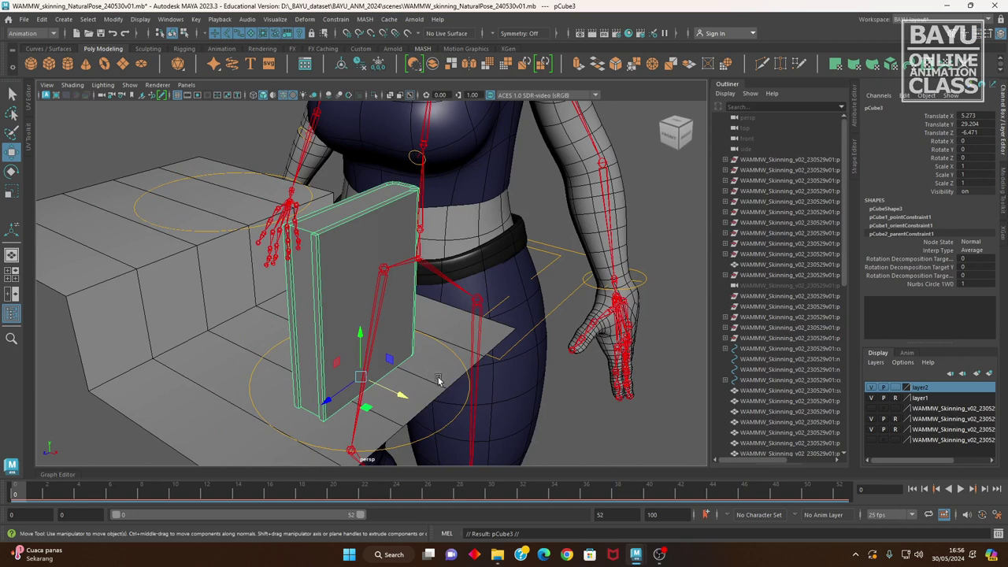
alt+middle_drag(439, 380, 354, 362)
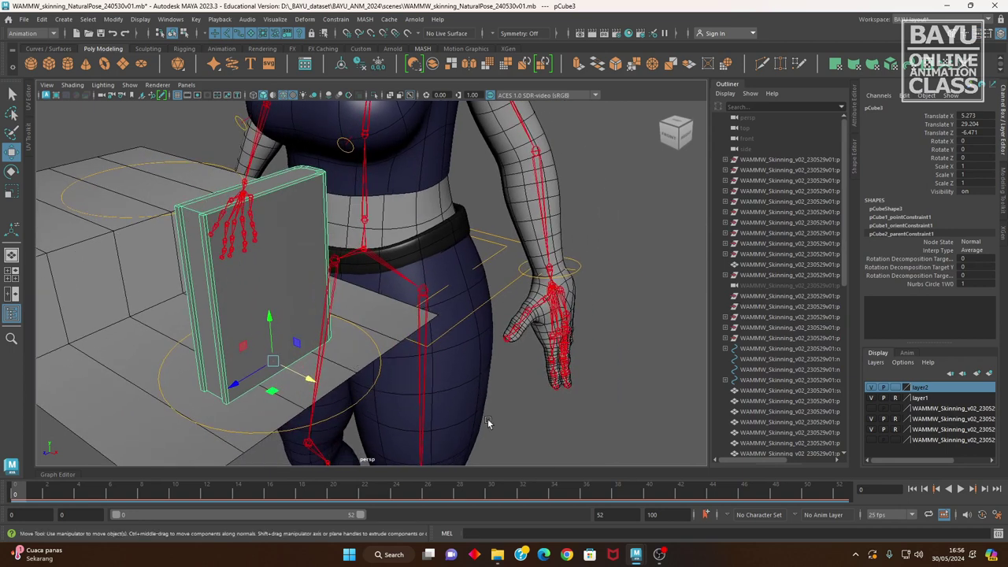
drag(844, 193, 859, 371)
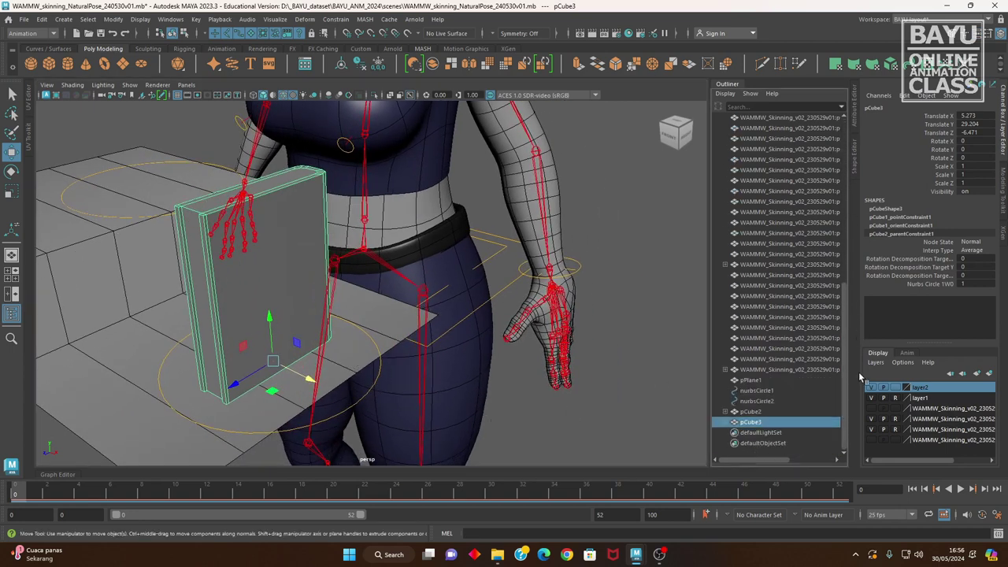
click(755, 412)
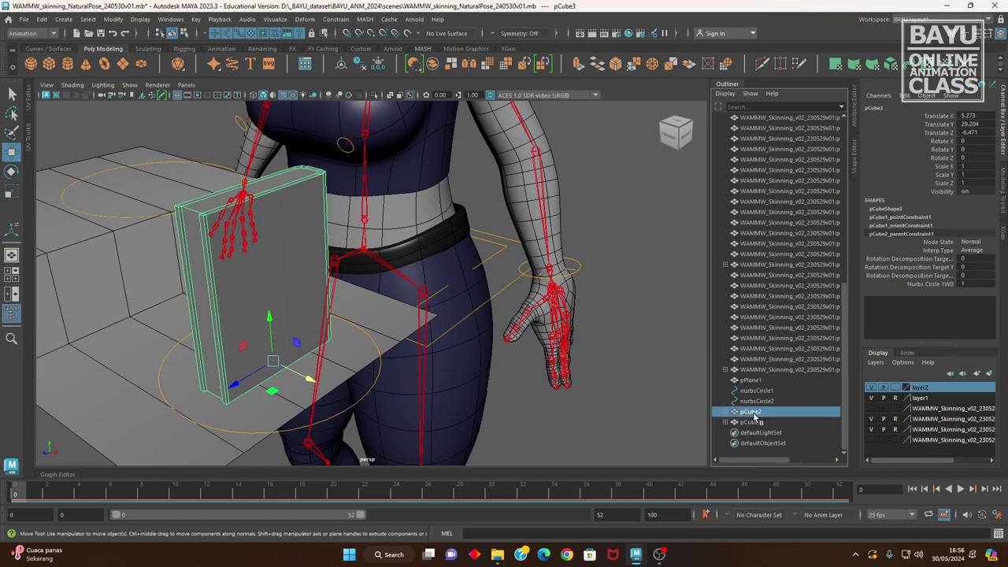
click(752, 422)
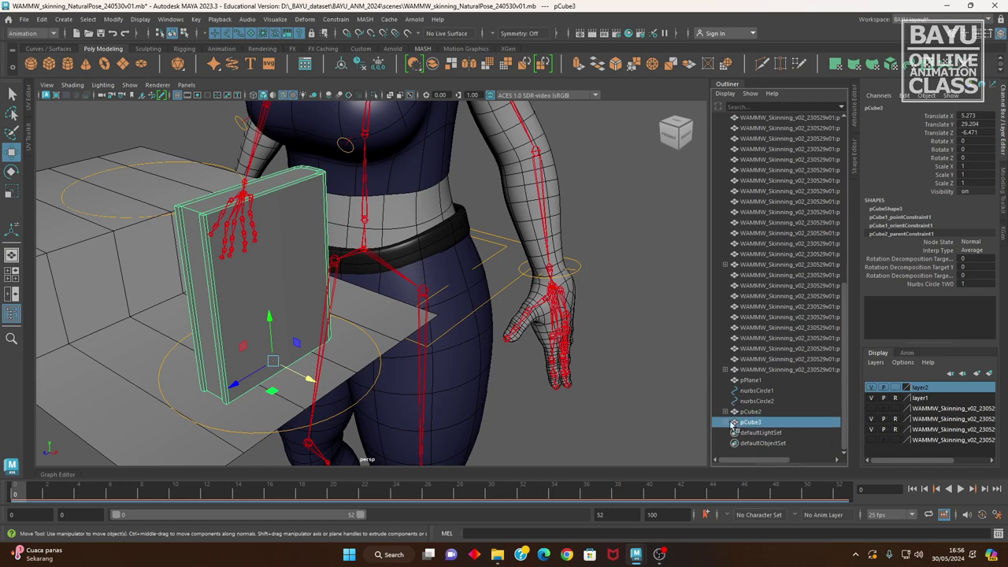